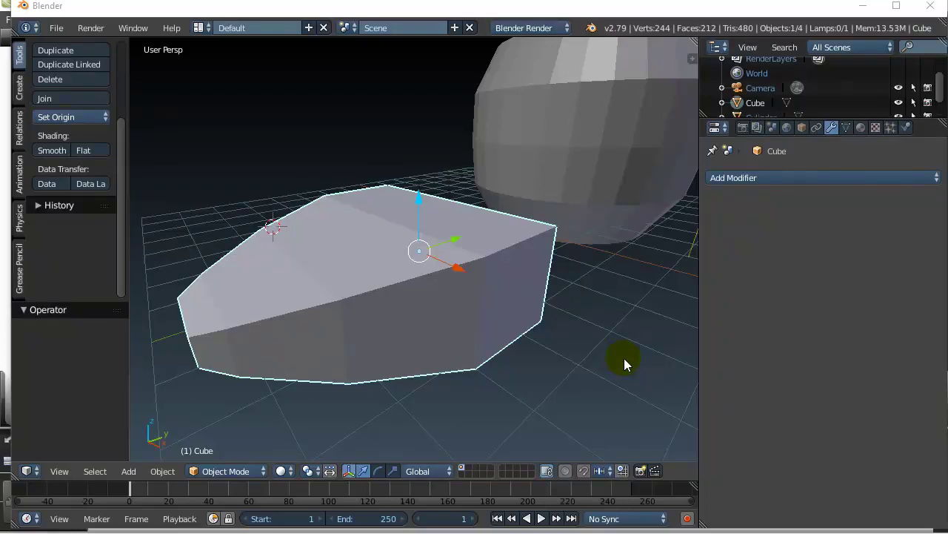
Step: Widen the 3D view area and orbit to frame the stone and cup
{"action": "middle_click_drag", "start_coordinate": [624, 358], "coordinate": [528, 344]}
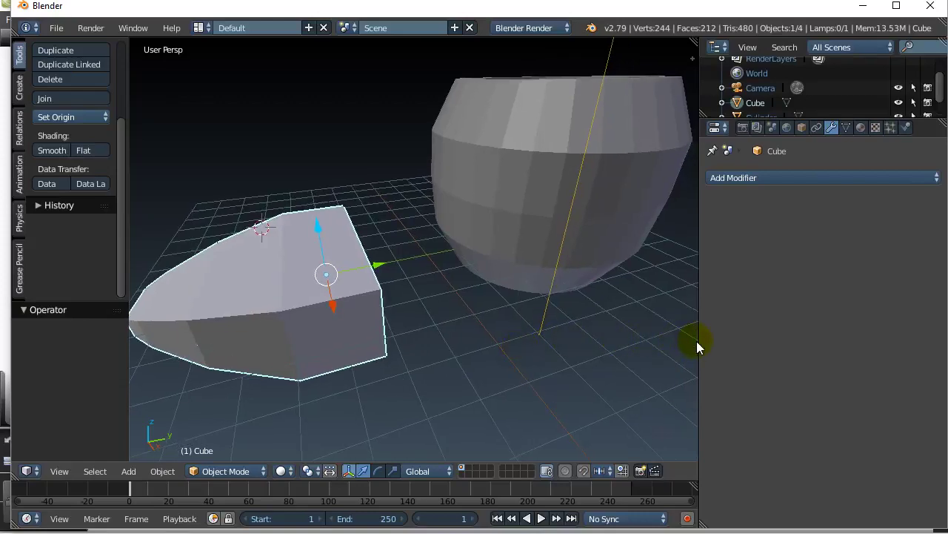
{"action": "left_click_drag", "start_coordinate": [698, 335], "coordinate": [777, 331]}
{"action": "mouse_move", "coordinate": [502, 353]}
{"action": "middle_mouse_down"}
{"action": "mouse_move", "coordinate": [499, 335]}
{"action": "mouse_move", "coordinate": [490, 344]}
{"action": "middle_mouse_up"}
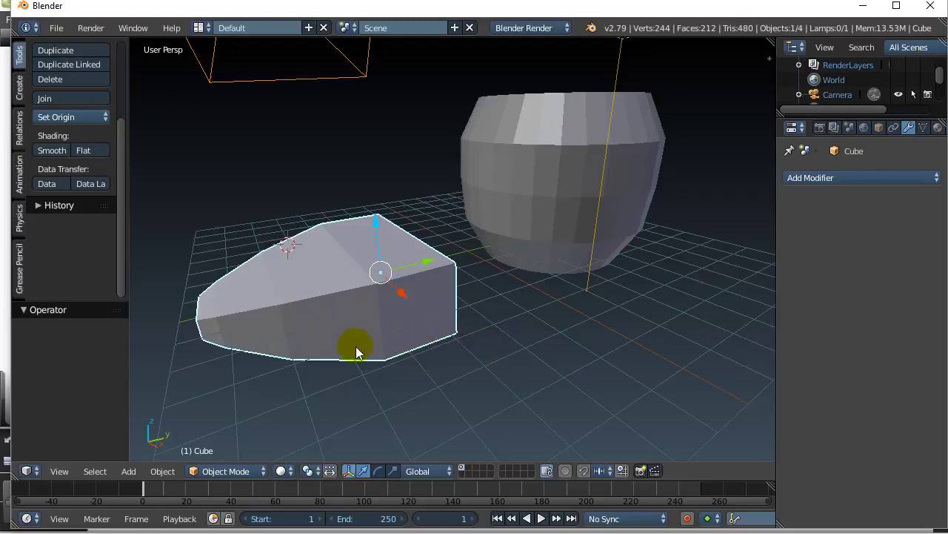
{"action": "middle_click_drag", "start_coordinate": [355, 352], "coordinate": [405, 291]}
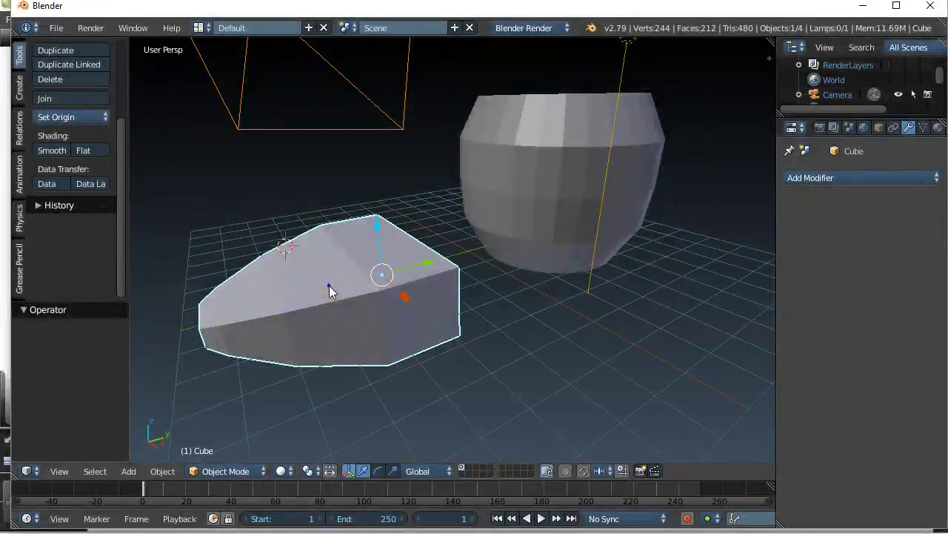
Step: Add a Subdivision Surface modifier to the stone with View and Render levels of 3
{"action": "left_click", "coordinate": [812, 178]}
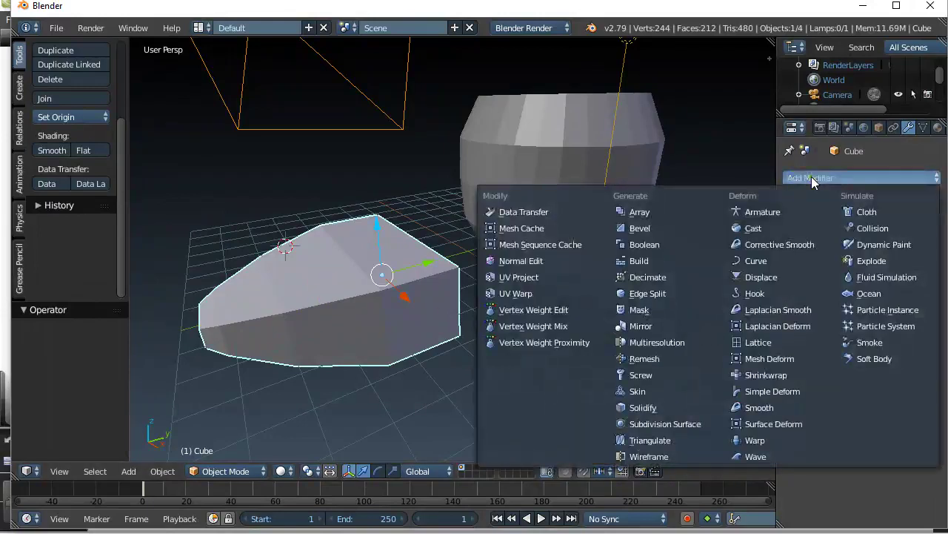
{"action": "left_click", "coordinate": [646, 424]}
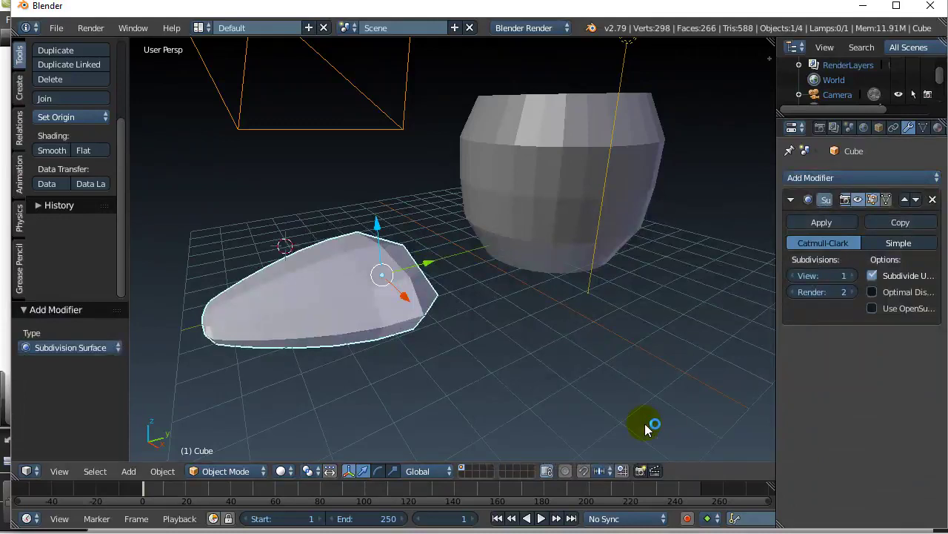
{"action": "left_click", "coordinate": [854, 275]}
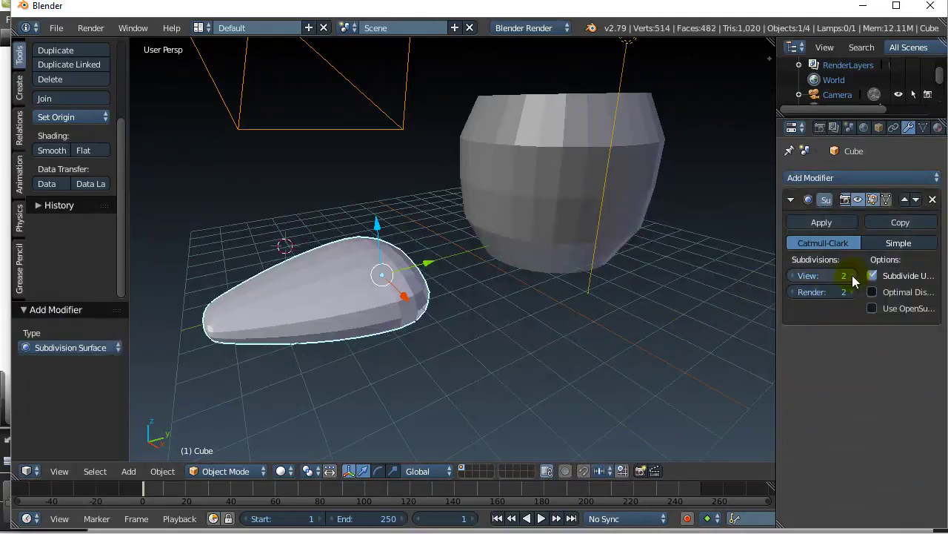
{"action": "left_click", "coordinate": [855, 275]}
{"action": "left_click", "coordinate": [854, 291]}
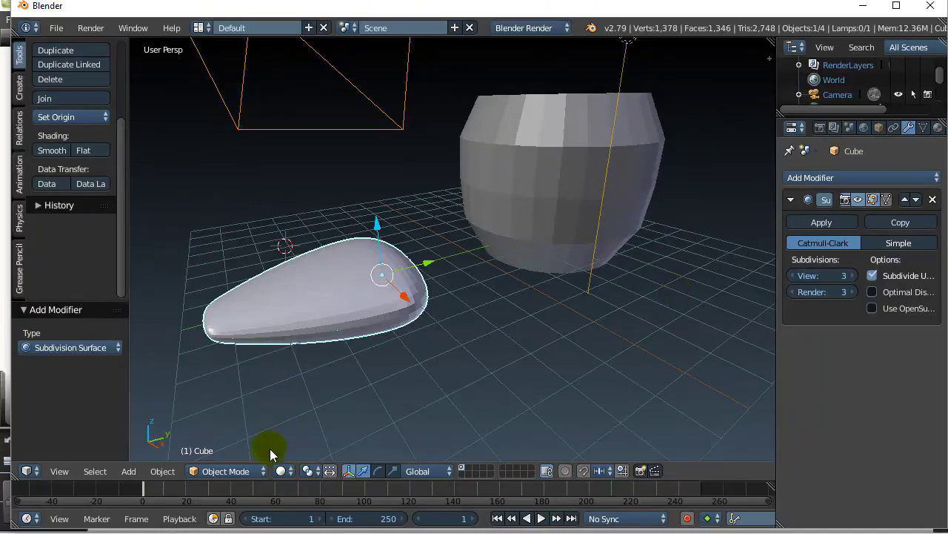
Step: Compare the stone's viewport subdivision levels 1–3 in Wireframe shading, then return to Solid shading
{"action": "left_click", "coordinate": [282, 470]}
{"action": "left_click", "coordinate": [304, 441]}
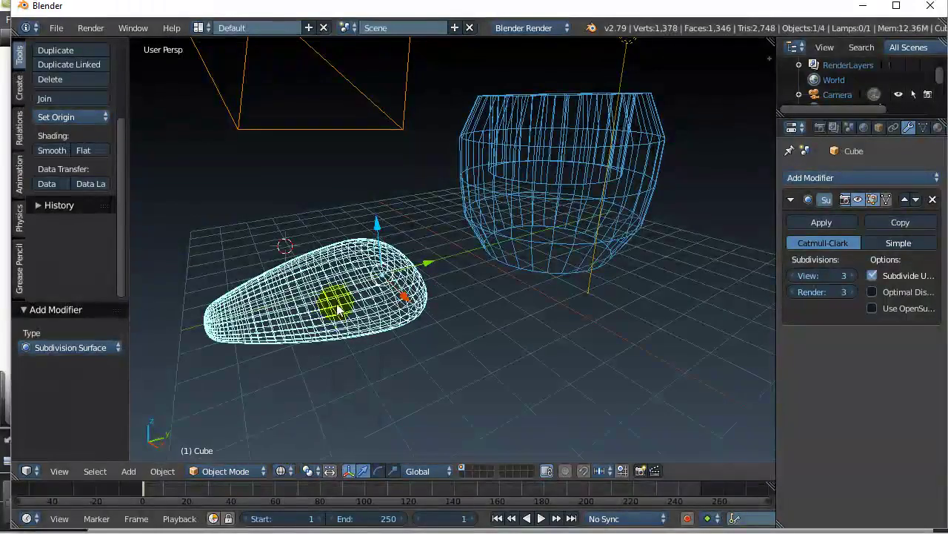
{"action": "left_click", "coordinate": [793, 276]}
{"action": "left_click", "coordinate": [795, 277]}
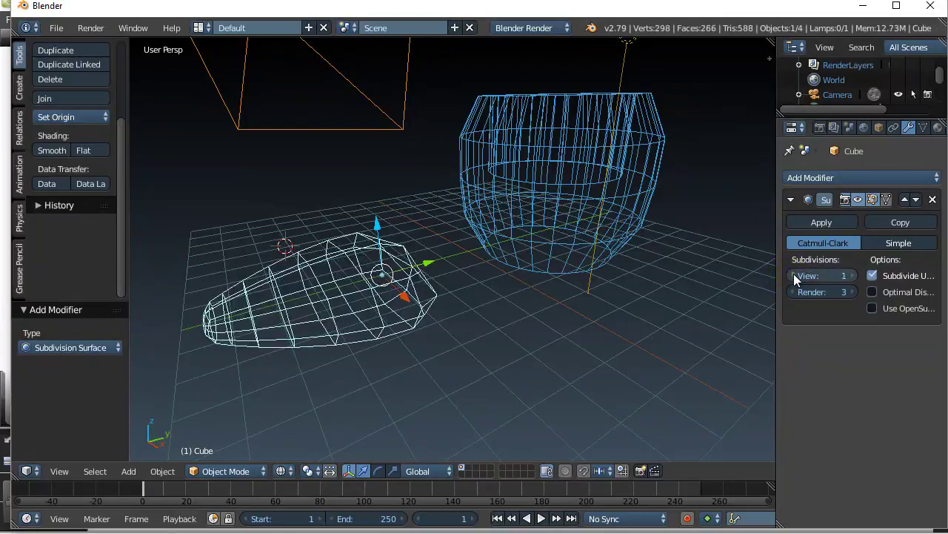
{"action": "left_click", "coordinate": [852, 276]}
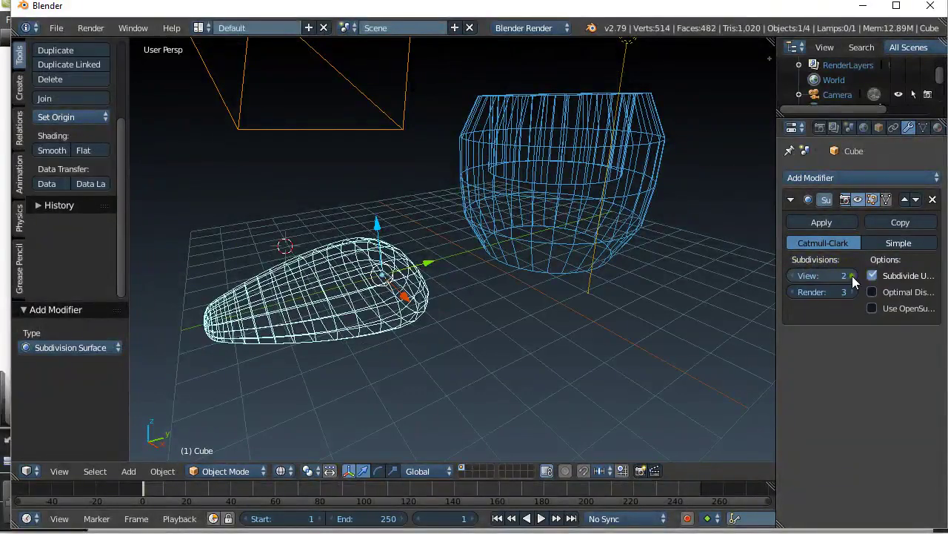
{"action": "left_click", "coordinate": [852, 275]}
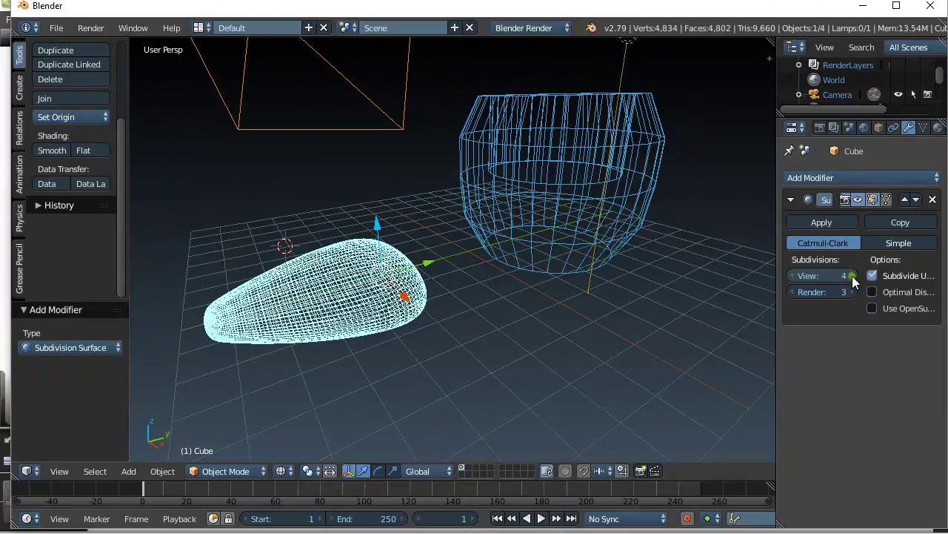
{"action": "left_click", "coordinate": [280, 470]}
{"action": "left_click", "coordinate": [303, 419]}
{"action": "middle_click_drag", "start_coordinate": [272, 388], "coordinate": [355, 230]}
Step: Select the cup and add, then remove, an unwanted Triangulate modifier
{"action": "right_click", "coordinate": [552, 194]}
{"action": "left_click", "coordinate": [801, 180]}
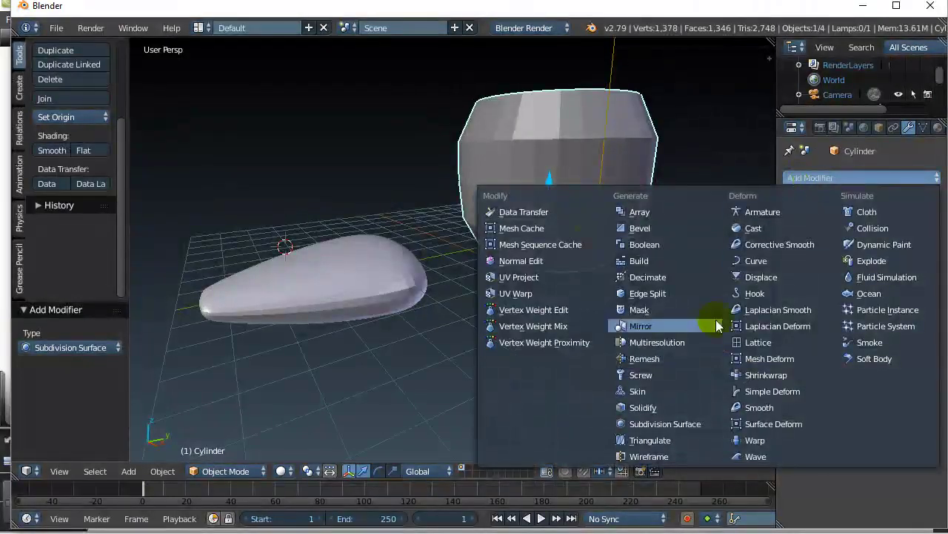
{"action": "left_click", "coordinate": [670, 437]}
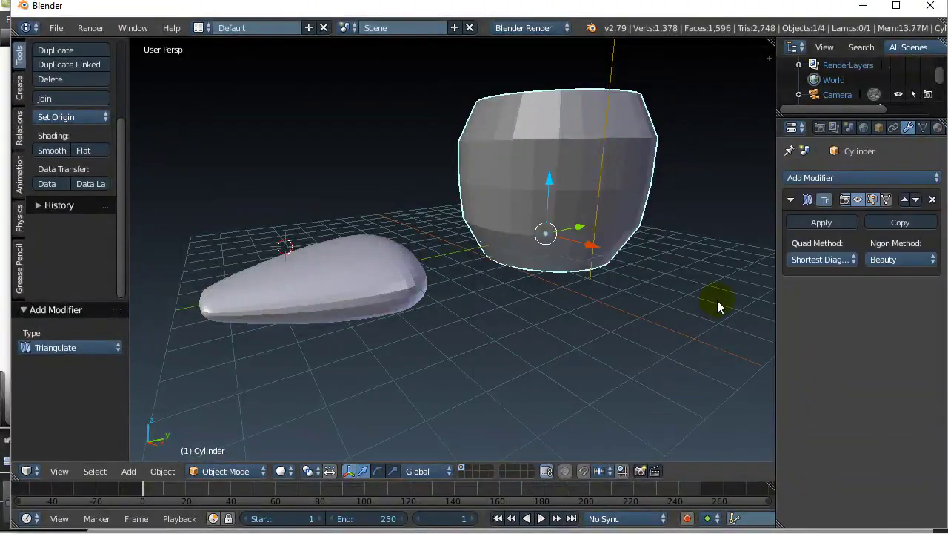
{"action": "left_click", "coordinate": [933, 199]}
Step: Add a Subdivision Surface modifier to the cup and set its viewport level to 3
{"action": "left_click", "coordinate": [842, 188]}
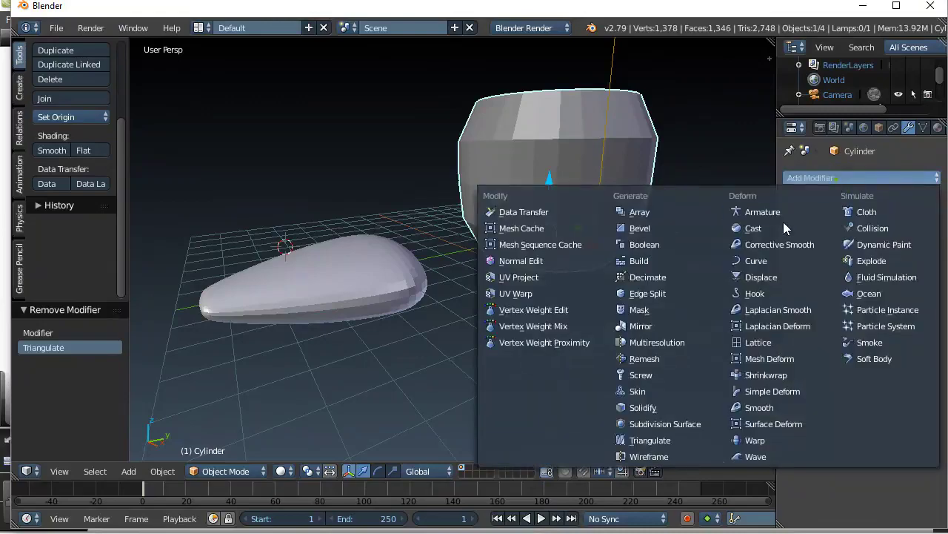
{"action": "left_click", "coordinate": [651, 419]}
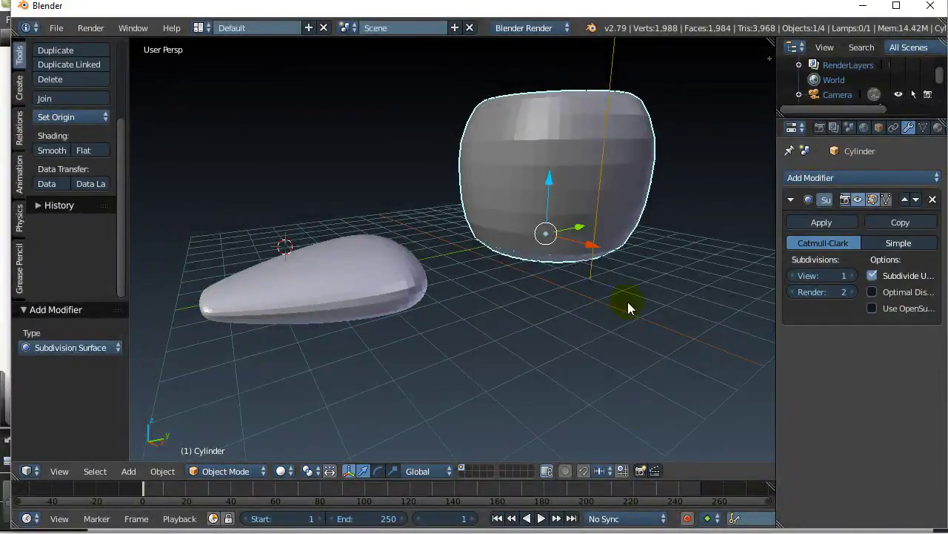
{"action": "middle_click_drag", "start_coordinate": [620, 293], "coordinate": [614, 313]}
{"action": "left_click", "coordinate": [853, 275]}
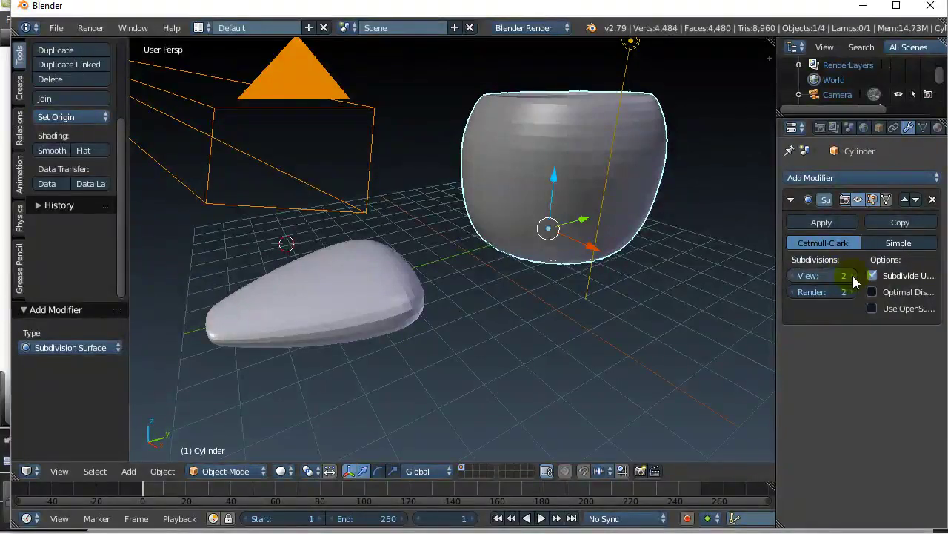
{"action": "left_click", "coordinate": [853, 275]}
{"action": "middle_click_drag", "start_coordinate": [426, 326], "coordinate": [389, 276]}
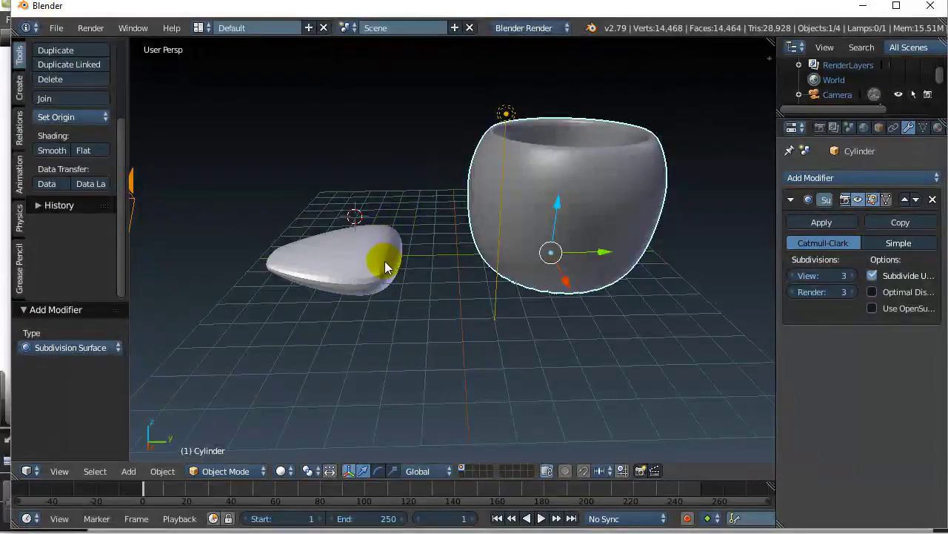
{"action": "middle_click_drag", "start_coordinate": [390, 250], "coordinate": [413, 325]}
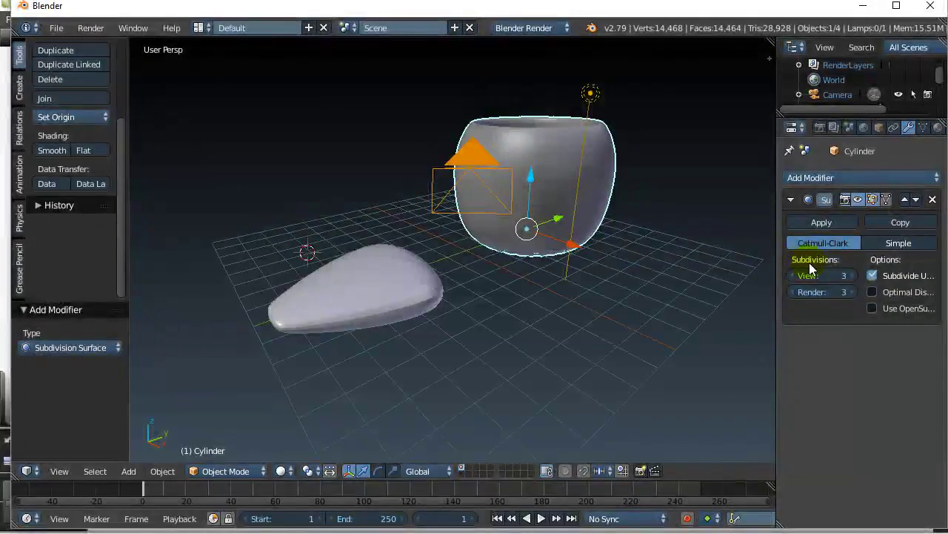
Step: Select the stone, switch it into Edit Mode, and toggle selection of hidden elements
{"action": "middle_click_drag", "start_coordinate": [400, 342], "coordinate": [409, 354]}
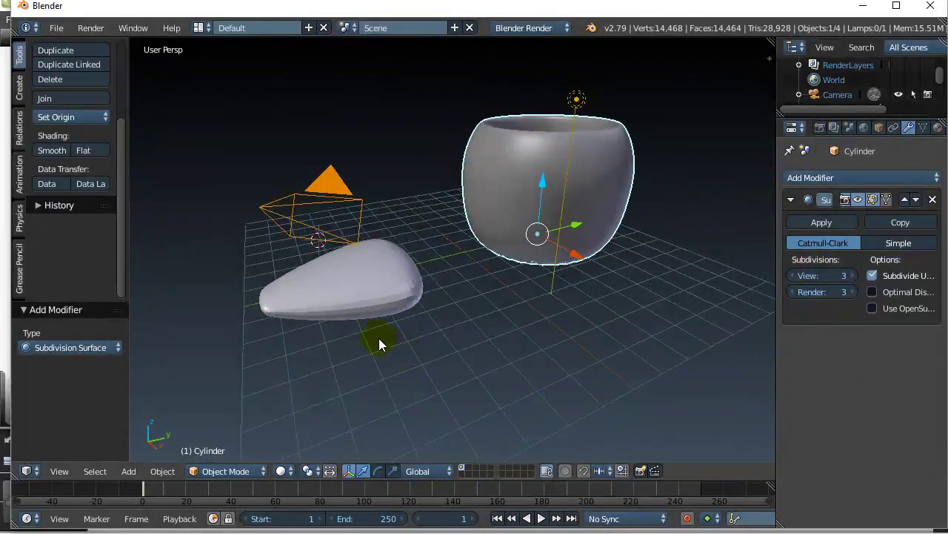
{"action": "right_click", "coordinate": [357, 290]}
{"action": "key", "text": "Tab"}
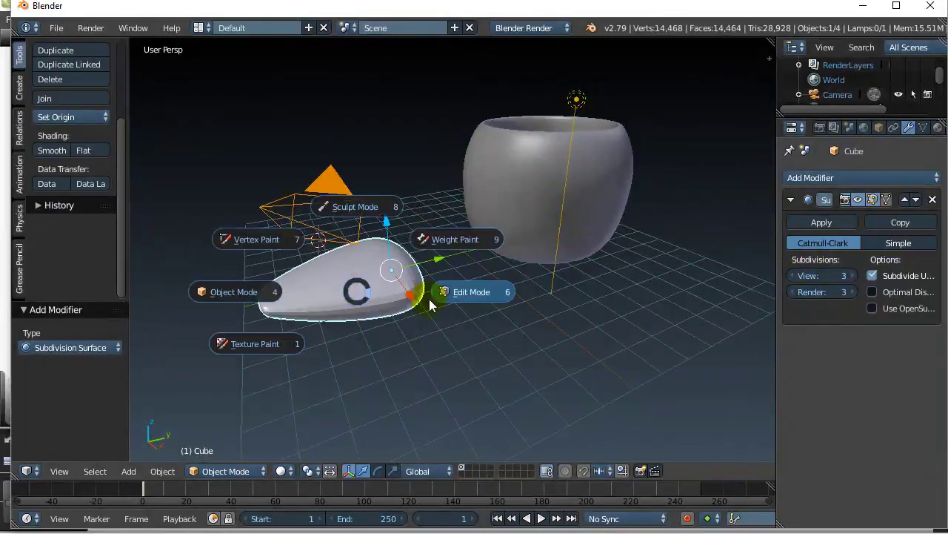
{"action": "left_click", "coordinate": [467, 296]}
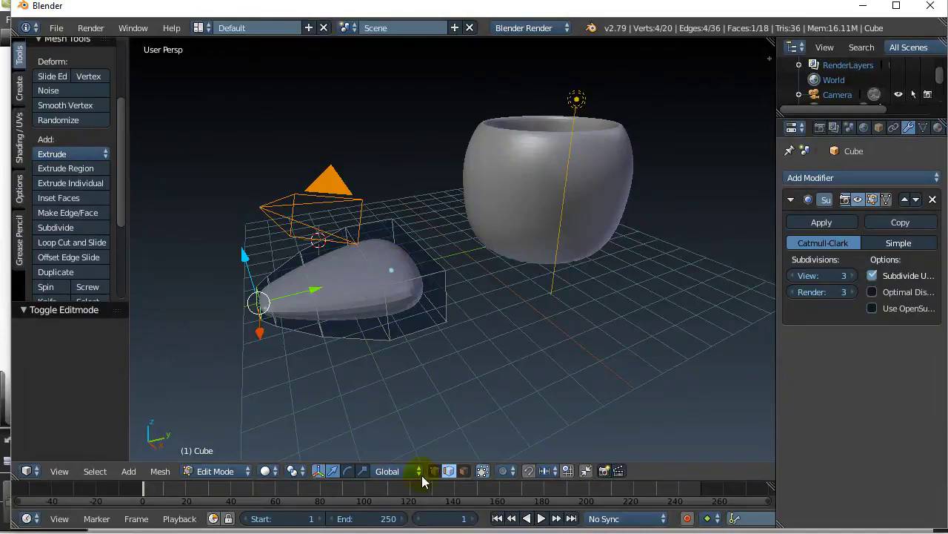
{"action": "left_click", "coordinate": [450, 470]}
Step: Select several elements of the stone's cage and bring up Mesh > Edges > Edge Crease
{"action": "right_click", "coordinate": [424, 251]}
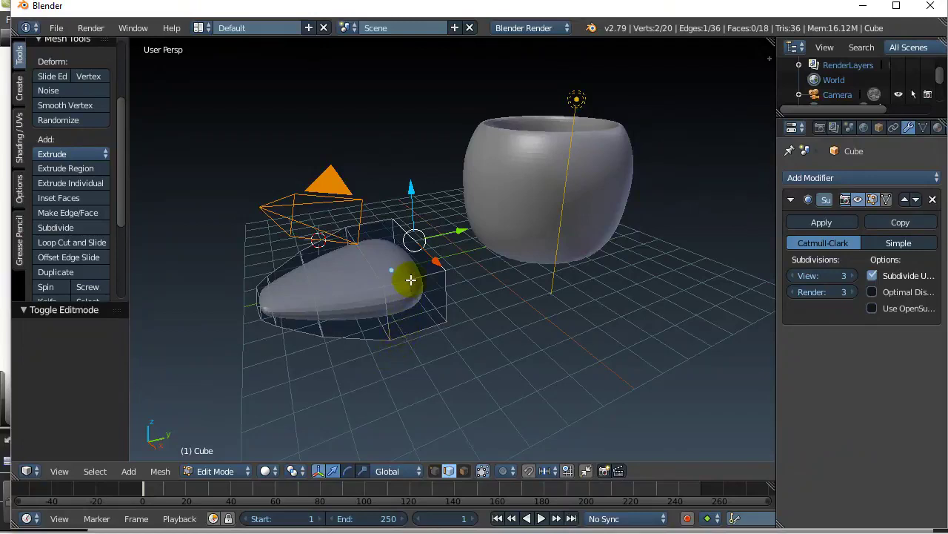
{"action": "right_click", "coordinate": [410, 279], "text": "shift"}
{"action": "right_click", "coordinate": [377, 220], "text": "shift"}
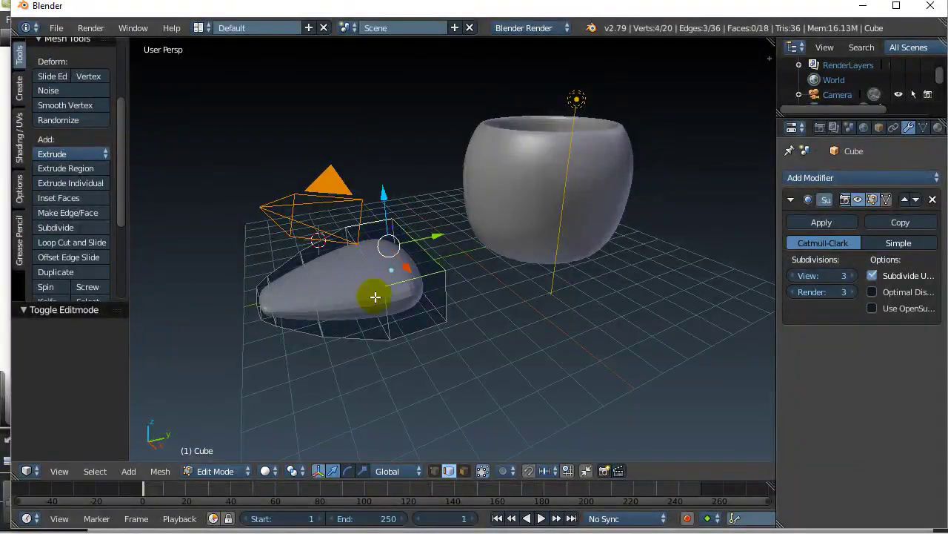
{"action": "left_click", "coordinate": [162, 472]}
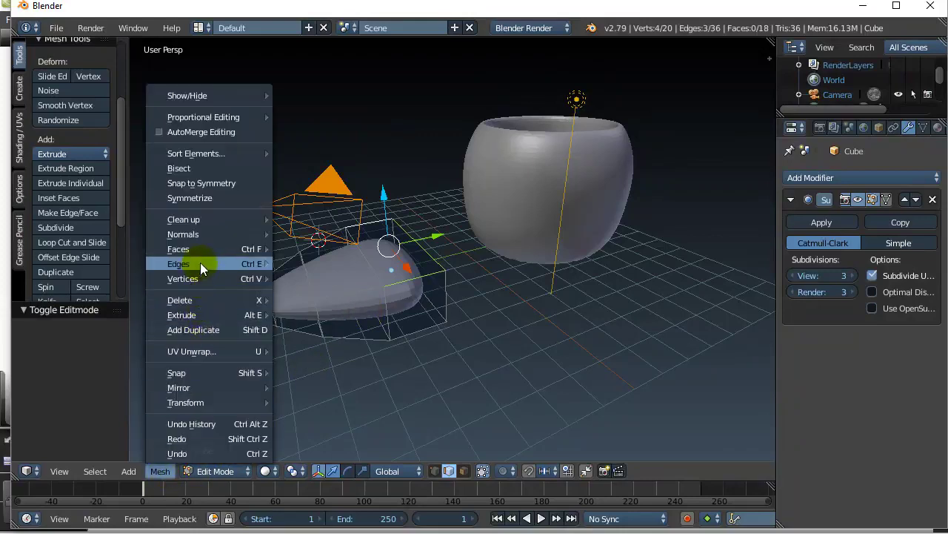
{"action": "mouse_move", "coordinate": [200, 263]}
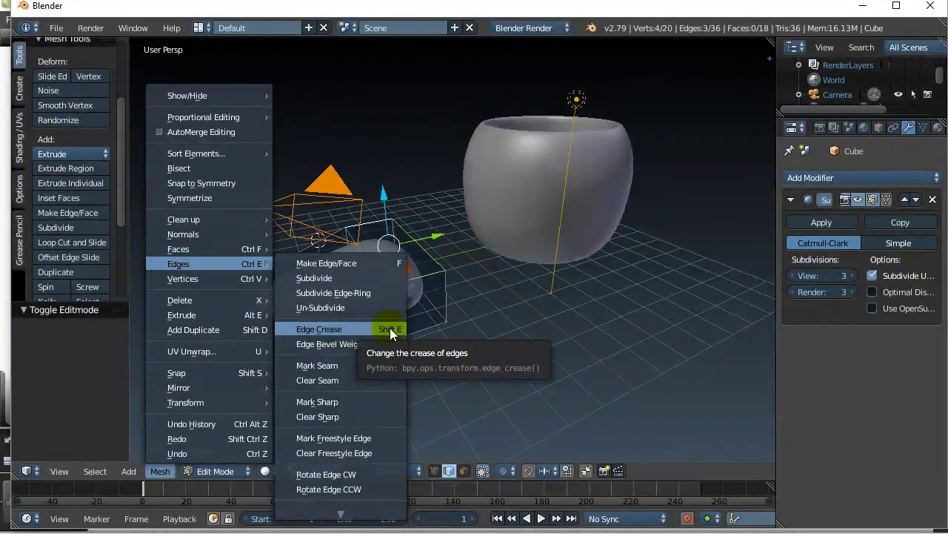
Step: Crease the selected stone edges at 1.000, retrying after a cancelled first attempt
{"action": "left_click", "coordinate": [291, 329]}
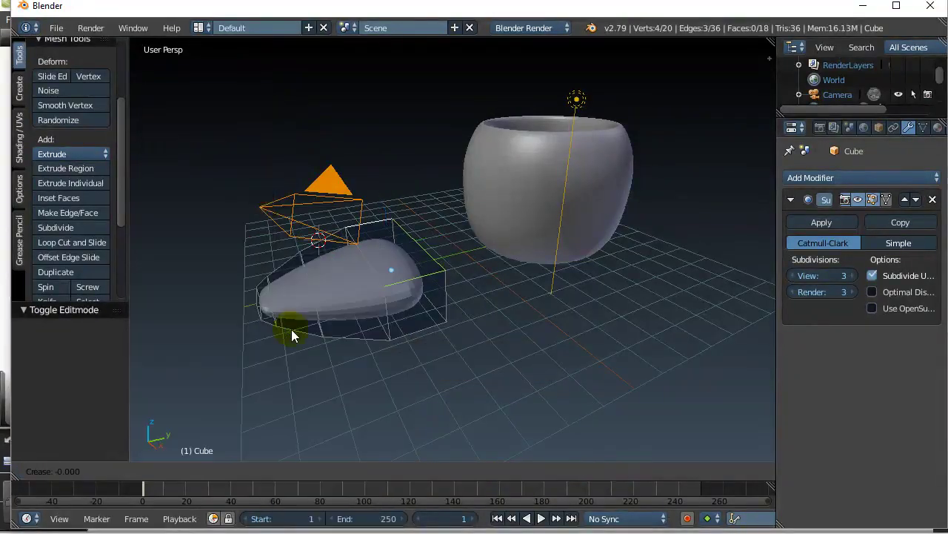
{"action": "mouse_move", "coordinate": [104, 437]}
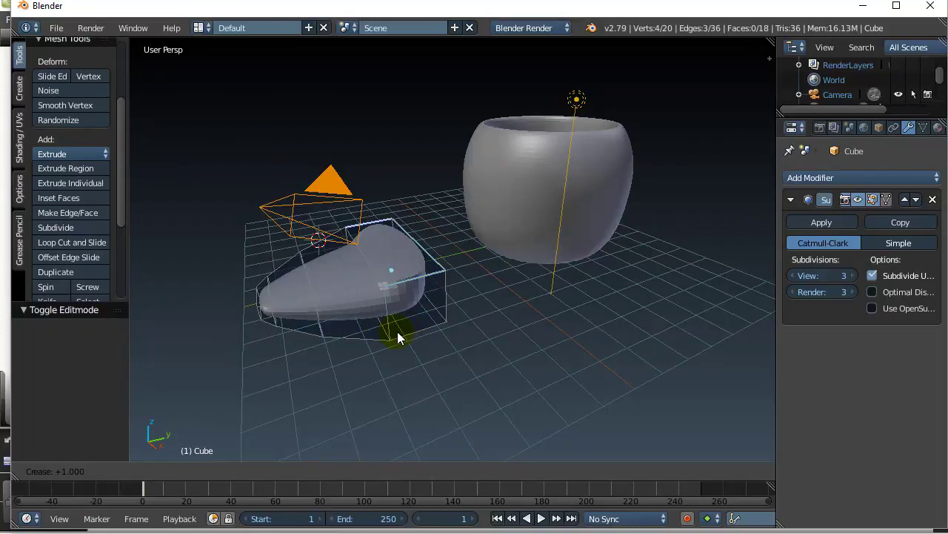
{"action": "right_click", "coordinate": [397, 335]}
{"action": "left_click", "coordinate": [160, 474]}
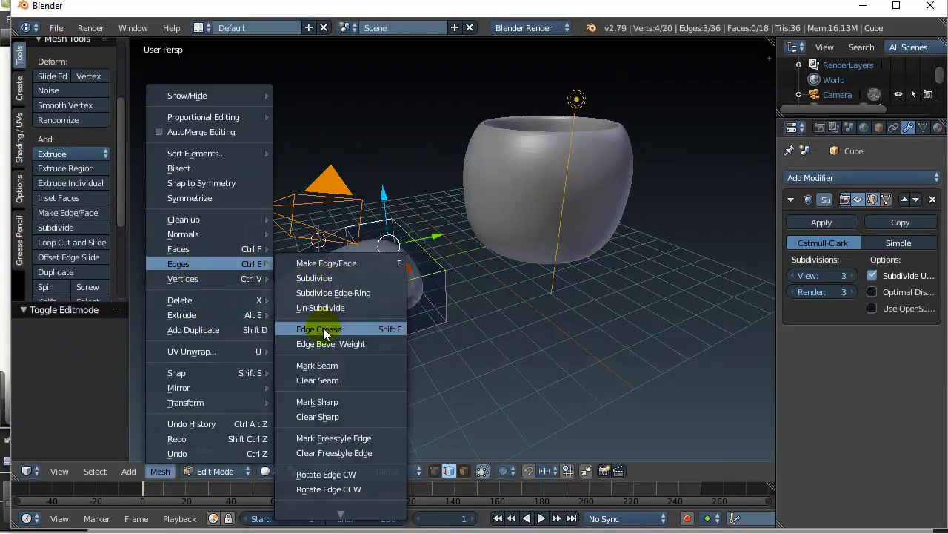
{"action": "left_click", "coordinate": [323, 327]}
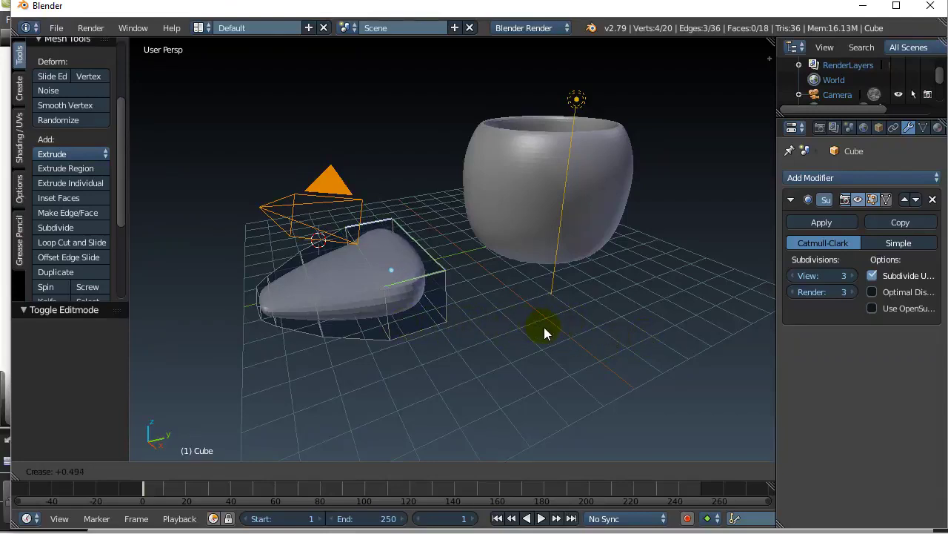
{"action": "left_click", "coordinate": [648, 332]}
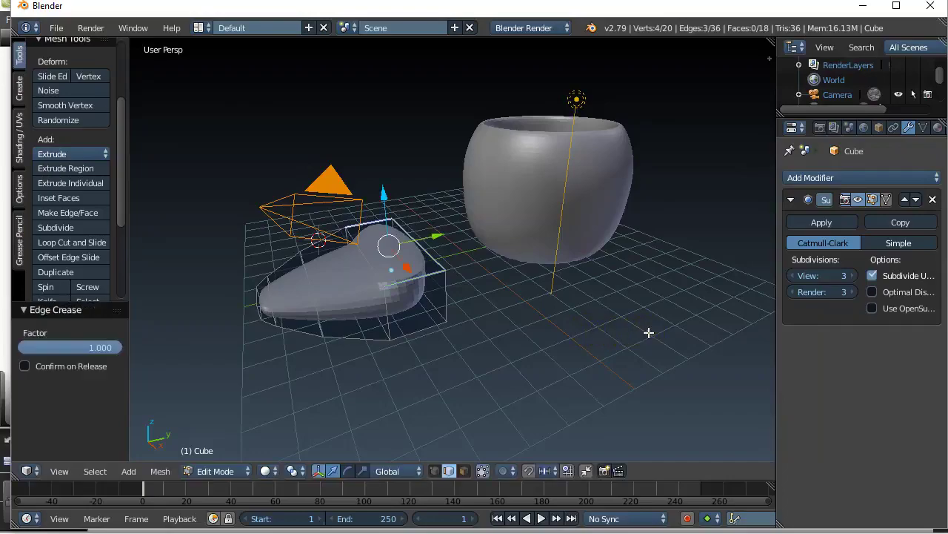
Step: Switch the stone back to Object Mode and zoom out to view the creased corner
{"action": "middle_click_drag", "start_coordinate": [646, 332], "coordinate": [332, 396]}
{"action": "left_click", "coordinate": [236, 468]}
{"action": "left_click", "coordinate": [236, 453]}
{"action": "mouse_move", "coordinate": [340, 333]}
{"action": "middle_mouse_down"}
{"action": "mouse_move", "coordinate": [572, 344]}
{"action": "mouse_move", "coordinate": [242, 345]}
{"action": "mouse_move", "coordinate": [341, 342]}
{"action": "middle_mouse_up"}
{"action": "scroll", "coordinate": [341, 341], "scroll_direction": "down", "scroll_amount": 4}
{"action": "middle_click_drag", "start_coordinate": [423, 322], "coordinate": [391, 328]}
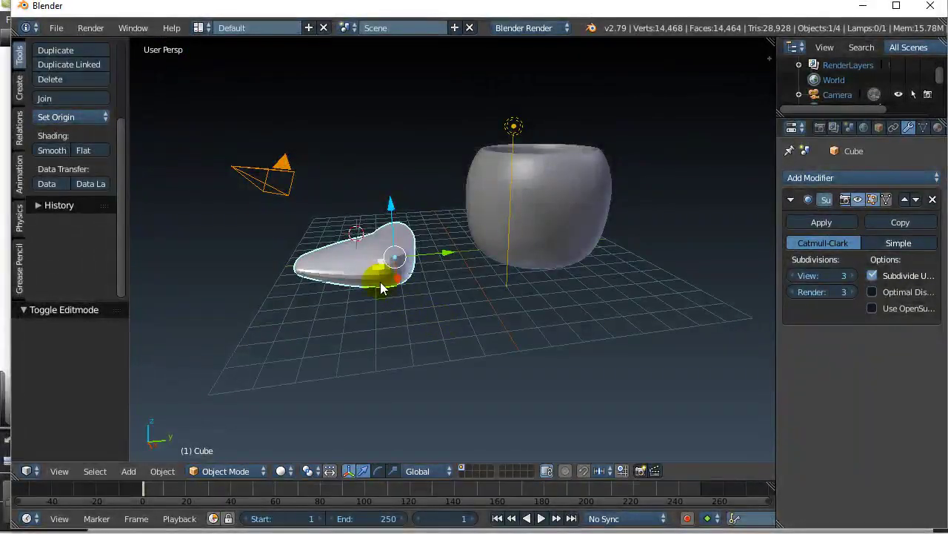
Step: Undo the stone's edge crease and switch the stone into Edit Mode
{"action": "key", "text": "ctrl+z"}
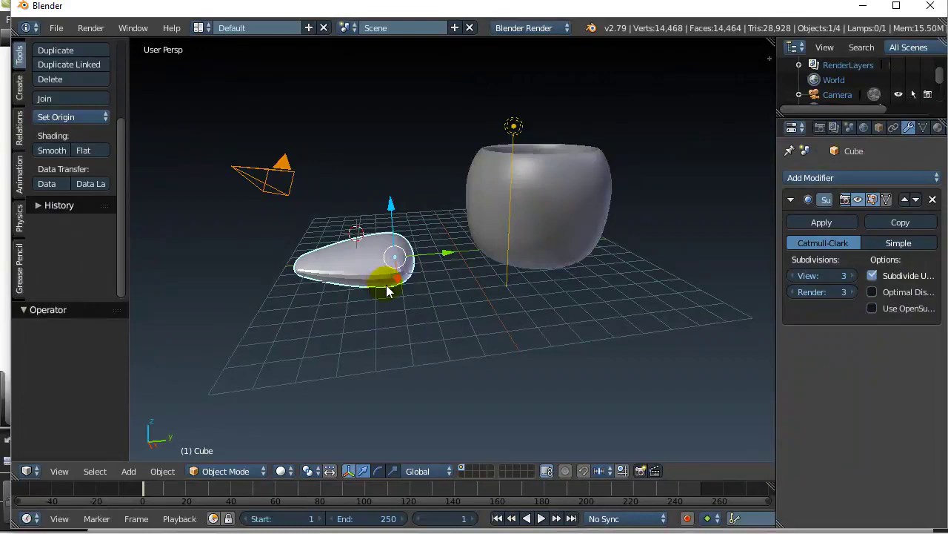
{"action": "key", "text": "Tab"}
{"action": "left_click", "coordinate": [487, 289]}
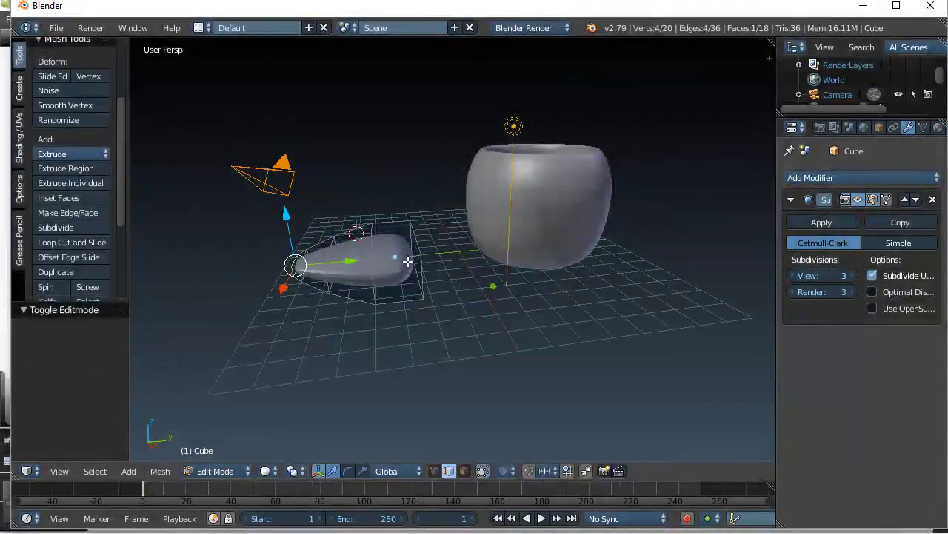
{"action": "middle_click_drag", "start_coordinate": [373, 321], "coordinate": [384, 332]}
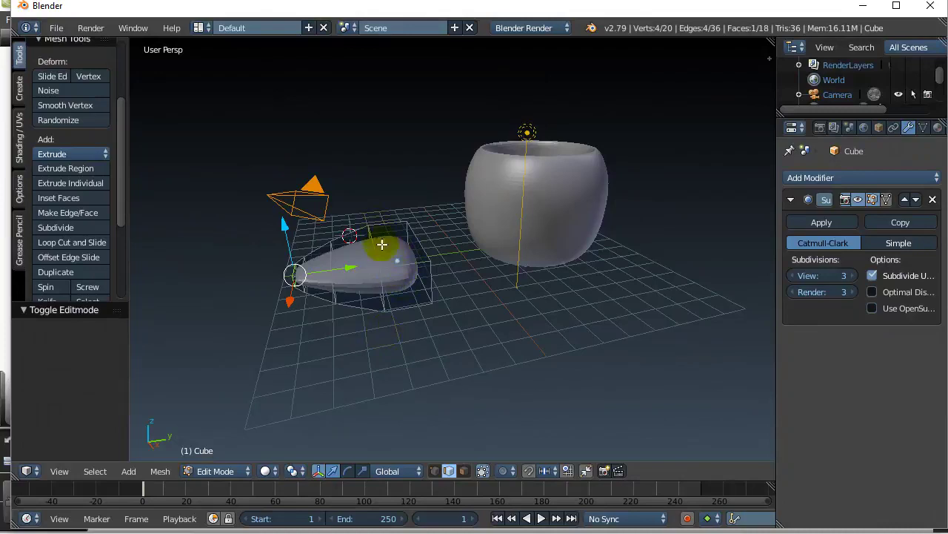
{"action": "left_click_drag", "start_coordinate": [399, 279], "coordinate": [396, 234]}
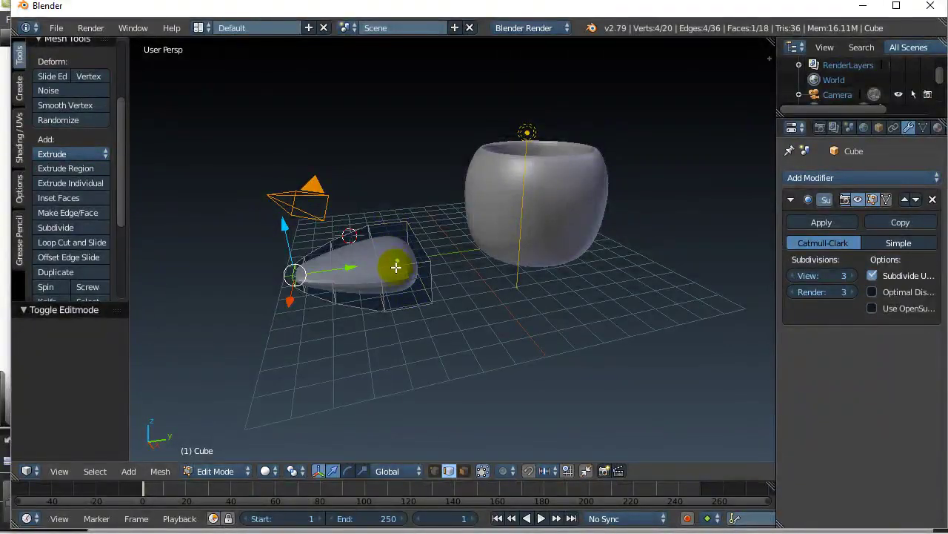
Step: Cut five edge loops into the stone near its wide end with Loop Cut and Slide
{"action": "left_click", "coordinate": [69, 248]}
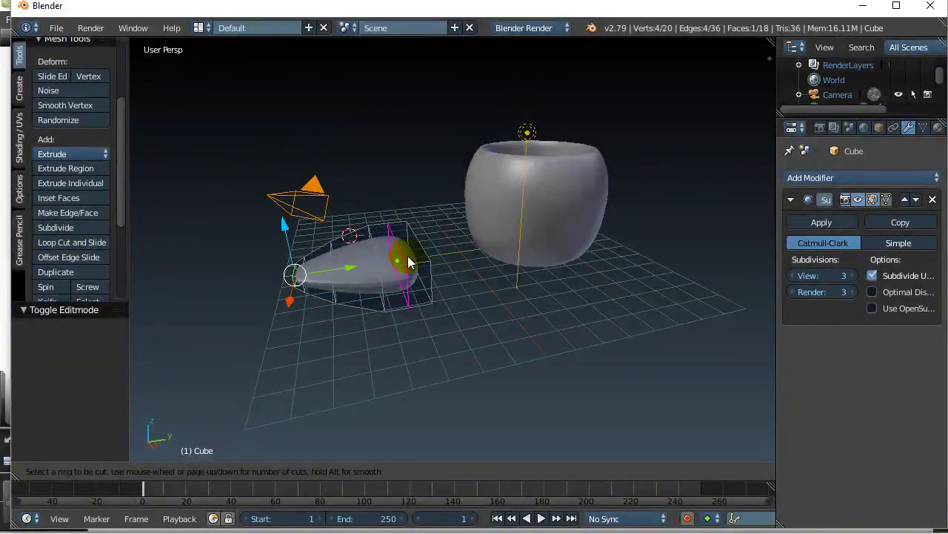
{"action": "scroll", "coordinate": [405, 255], "scroll_direction": "up", "scroll_amount": 4}
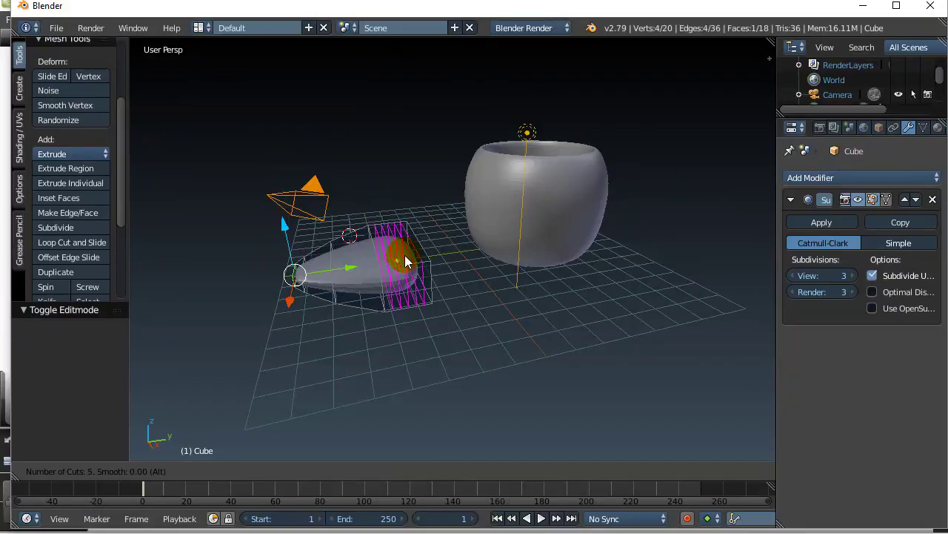
{"action": "left_click", "coordinate": [404, 255]}
{"action": "left_click", "coordinate": [404, 255]}
{"action": "left_click", "coordinate": [402, 351]}
{"action": "middle_click_drag", "start_coordinate": [412, 346], "coordinate": [333, 281]}
{"action": "scroll", "coordinate": [410, 354], "scroll_direction": "up", "scroll_amount": 6}
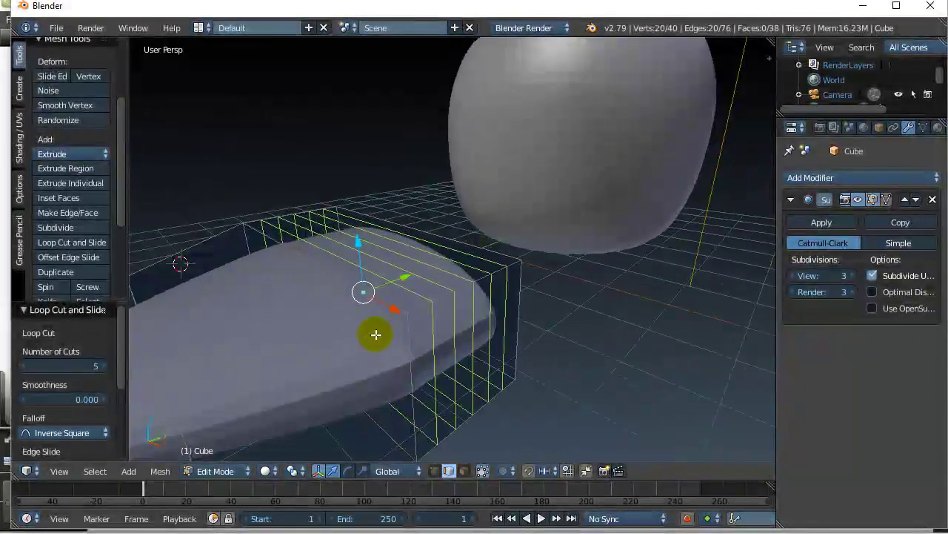
{"action": "middle_click_drag", "start_coordinate": [441, 245], "coordinate": [494, 125]}
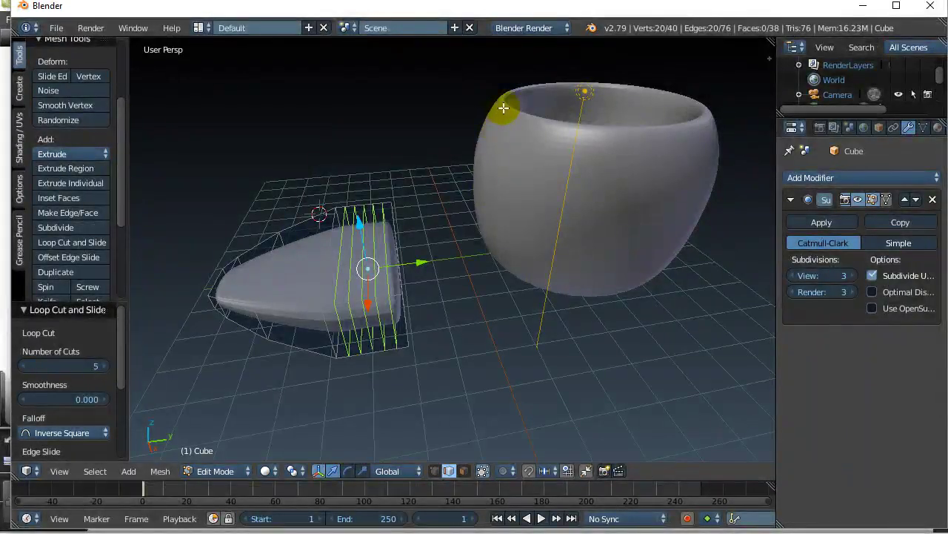
Step: Return to Object Mode, raise the cup's viewport subdivision level to 4, and frame the cup
{"action": "key", "text": "Tab"}
{"action": "left_click", "coordinate": [468, 216]}
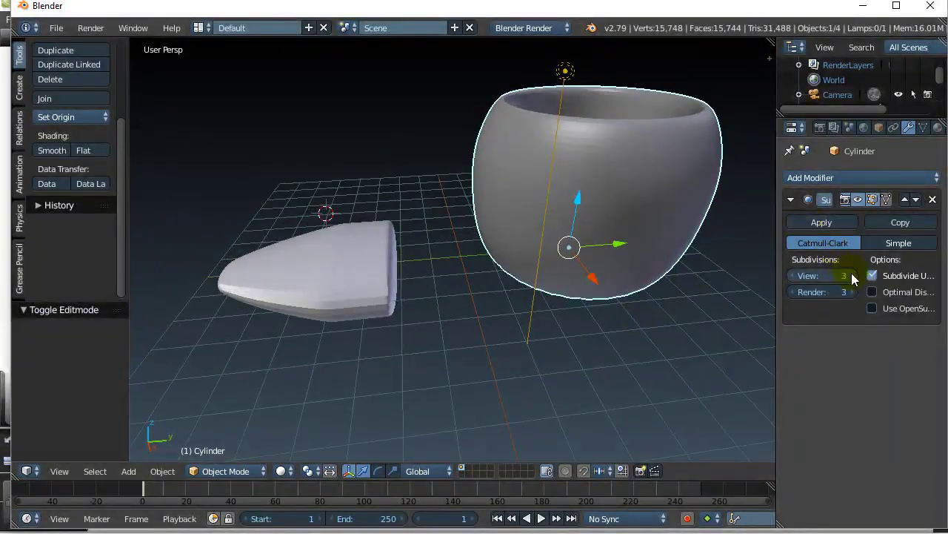
{"action": "left_click", "coordinate": [850, 275]}
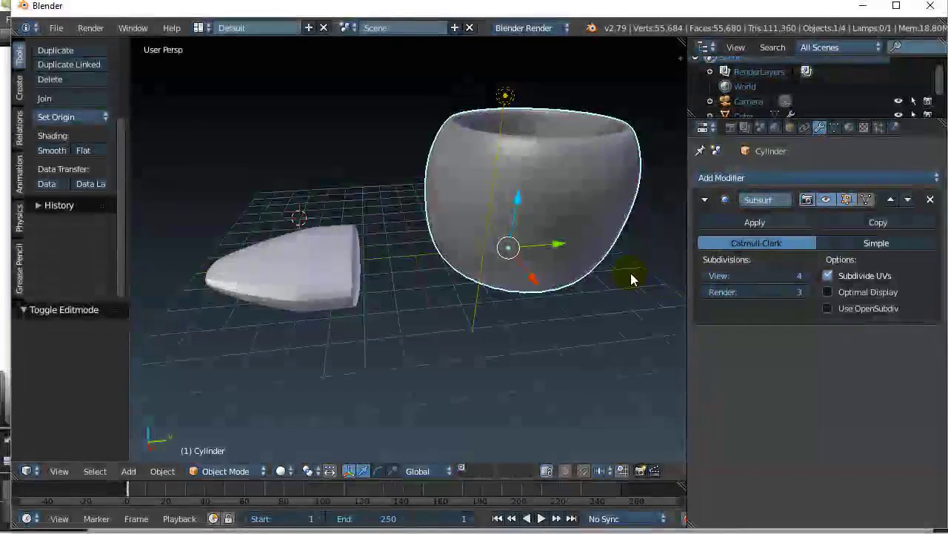
{"action": "key", "text": "KP_Decimal"}
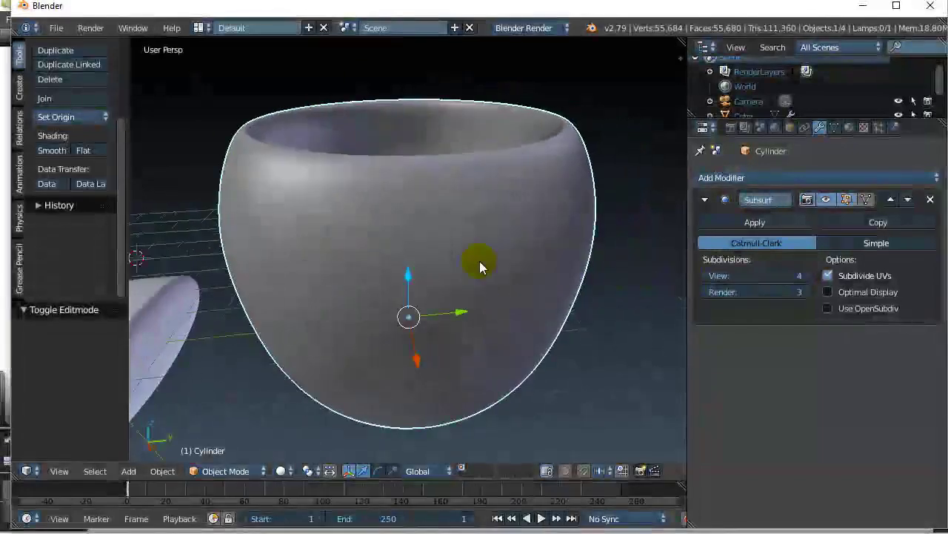
Step: In Edit Mode, loop-cut the cup just under the rim and around its middle
{"action": "key", "text": "Tab"}
{"action": "left_click", "coordinate": [597, 260]}
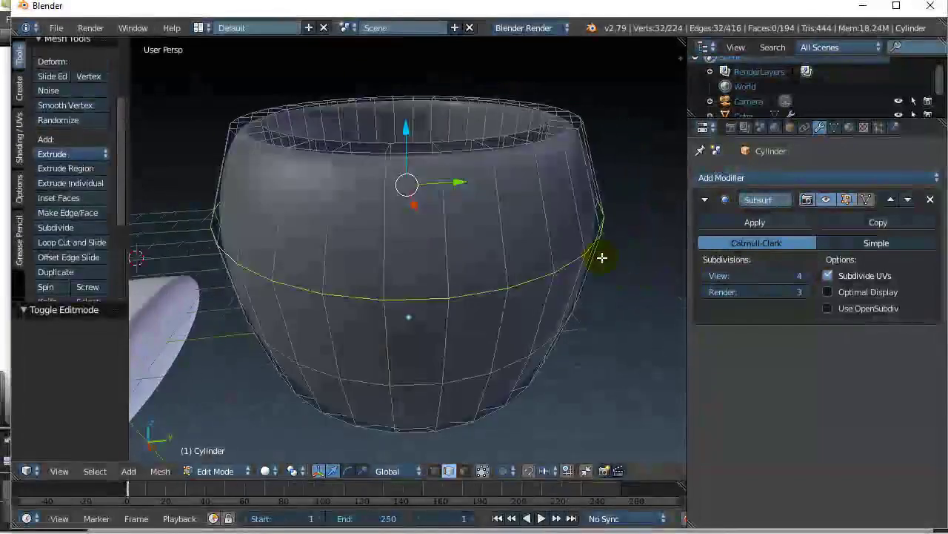
{"action": "left_click", "coordinate": [67, 243]}
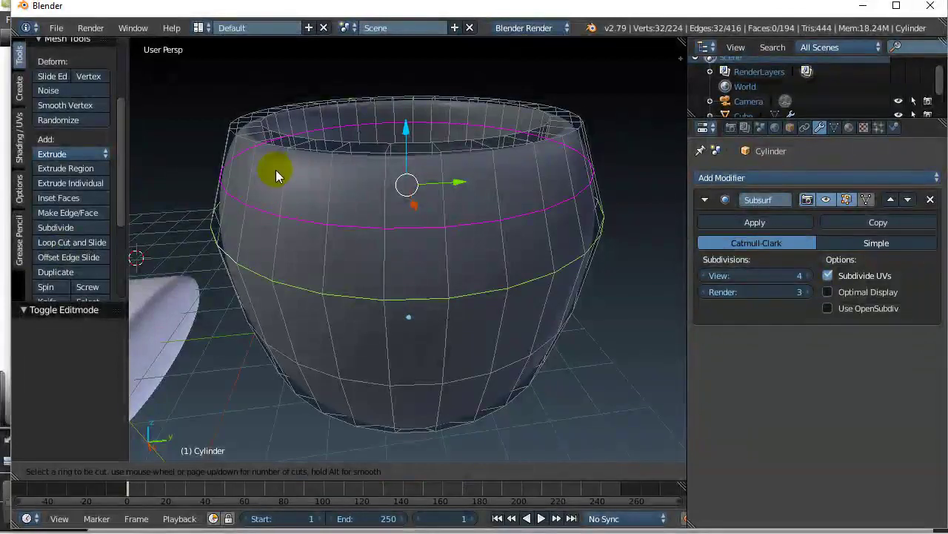
{"action": "left_click", "coordinate": [272, 200]}
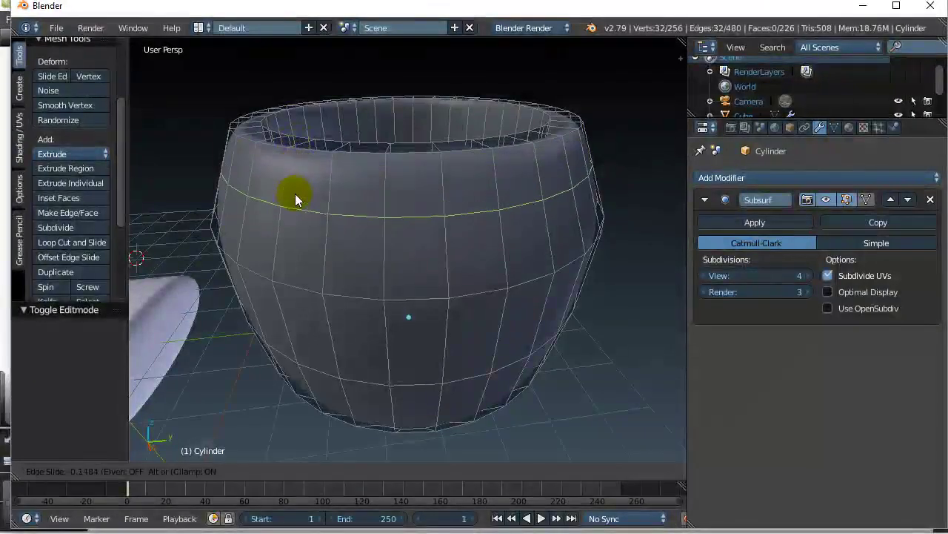
{"action": "left_click", "coordinate": [297, 152]}
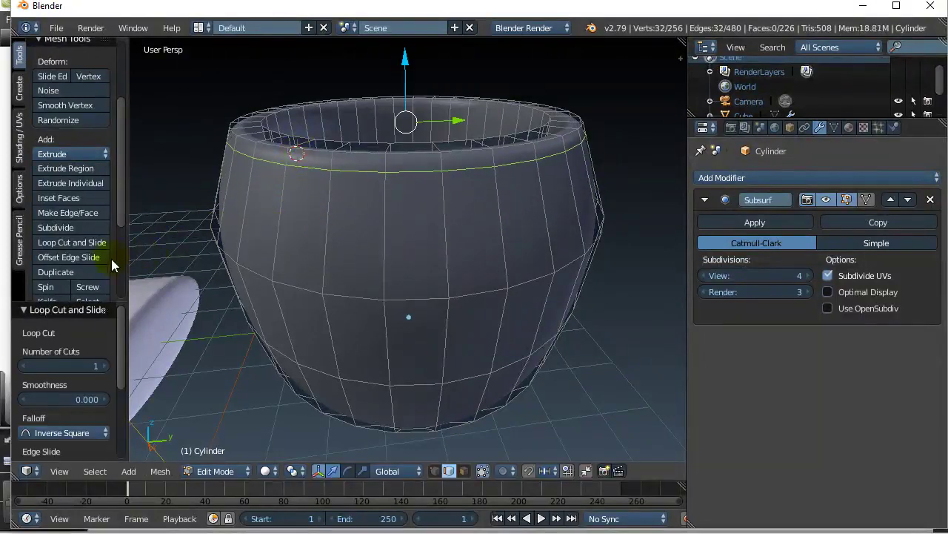
{"action": "left_click", "coordinate": [88, 243]}
{"action": "left_click", "coordinate": [232, 198]}
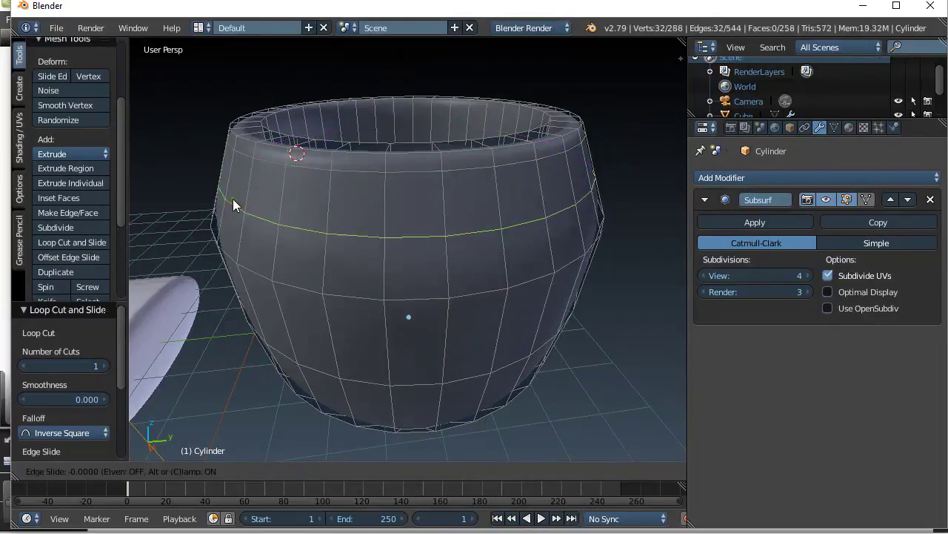
{"action": "left_click", "coordinate": [235, 236]}
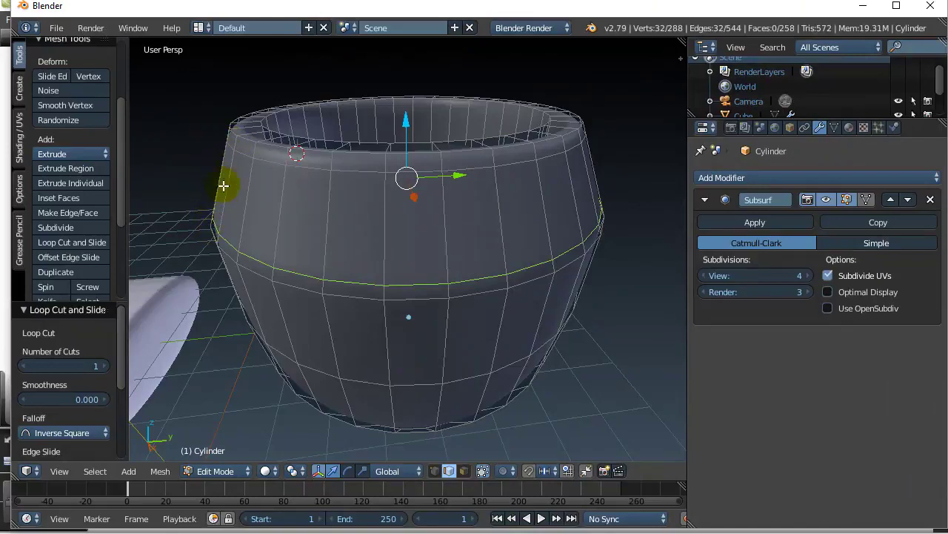
{"action": "middle_click_drag", "start_coordinate": [179, 230], "coordinate": [229, 226]}
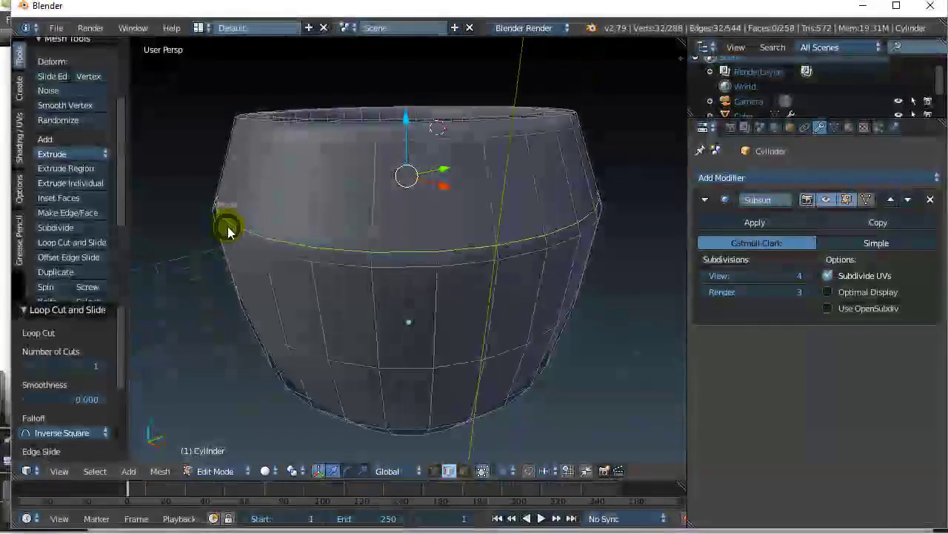
Step: Return the cup to Object Mode and toggle its Subsurf viewport display off and on to compare
{"action": "key", "text": "Tab"}
{"action": "left_click", "coordinate": [122, 226]}
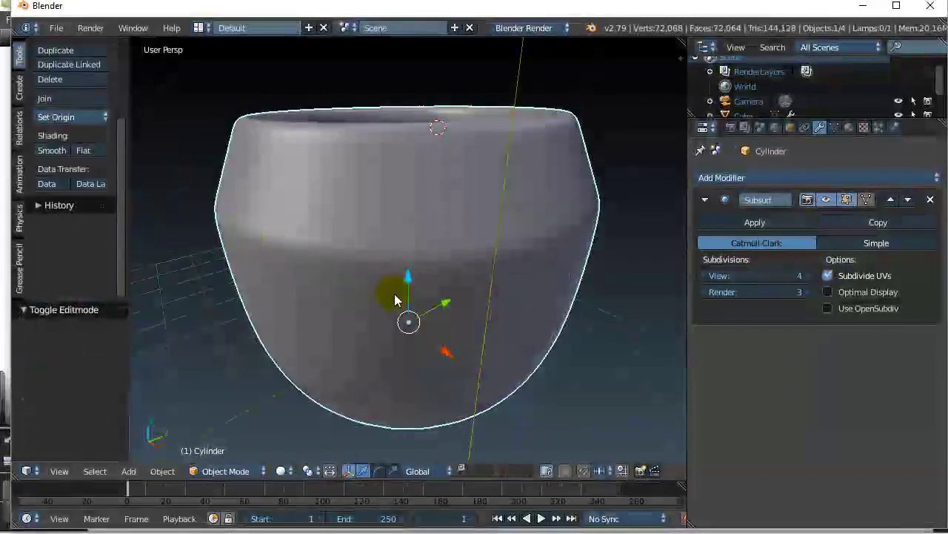
{"action": "middle_click_drag", "start_coordinate": [395, 299], "coordinate": [334, 321]}
{"action": "left_click", "coordinate": [827, 200]}
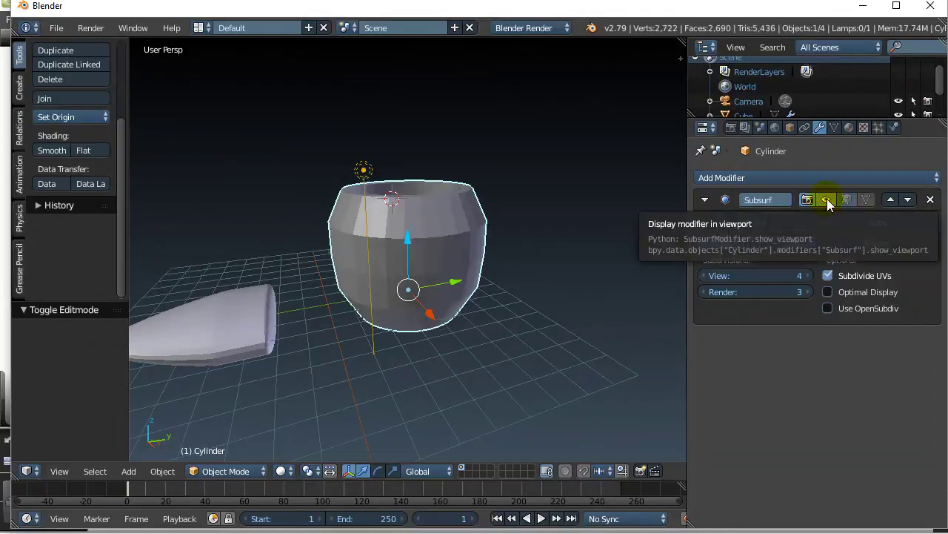
{"action": "left_click", "coordinate": [827, 199]}
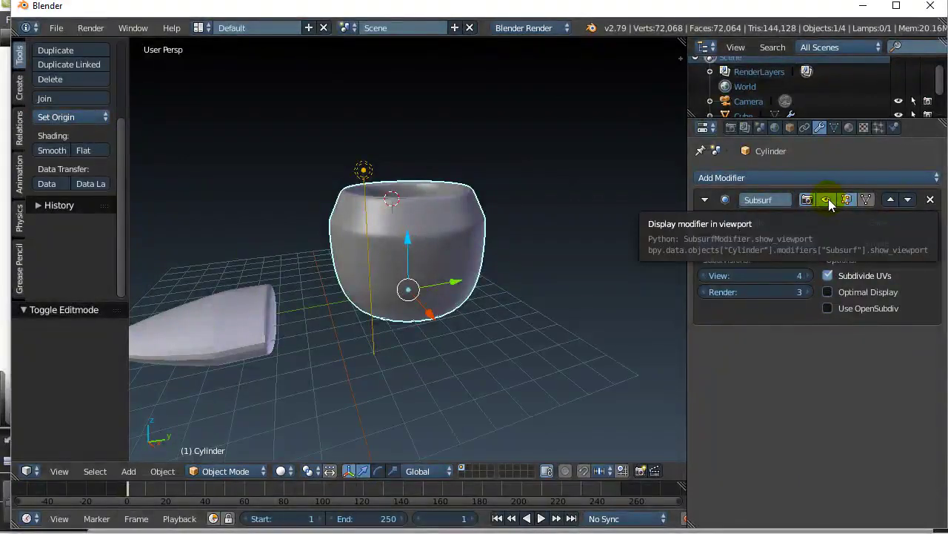
{"action": "left_click", "coordinate": [827, 199]}
{"action": "left_click", "coordinate": [827, 199]}
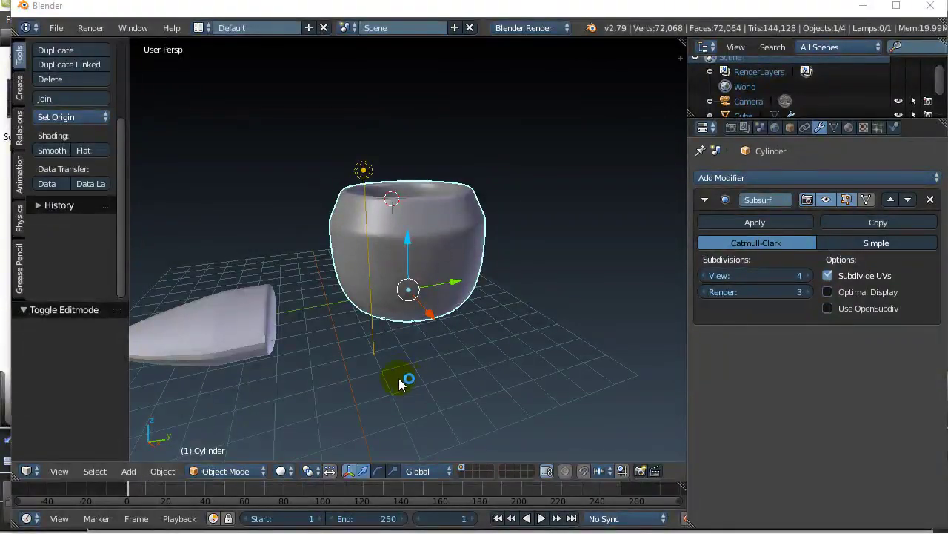
{"action": "scroll", "coordinate": [384, 274], "scroll_direction": "up", "scroll_amount": 3}
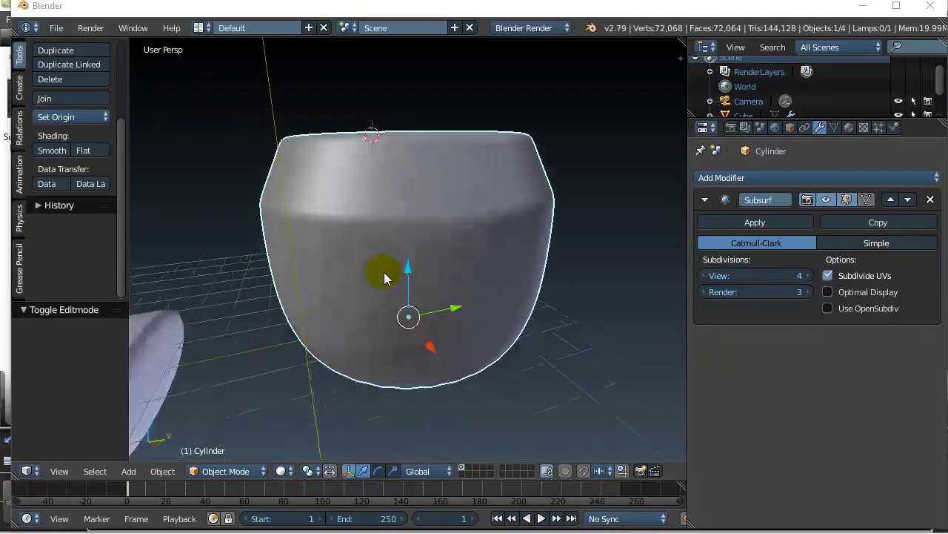
{"action": "middle_click_drag", "start_coordinate": [384, 274], "coordinate": [392, 248]}
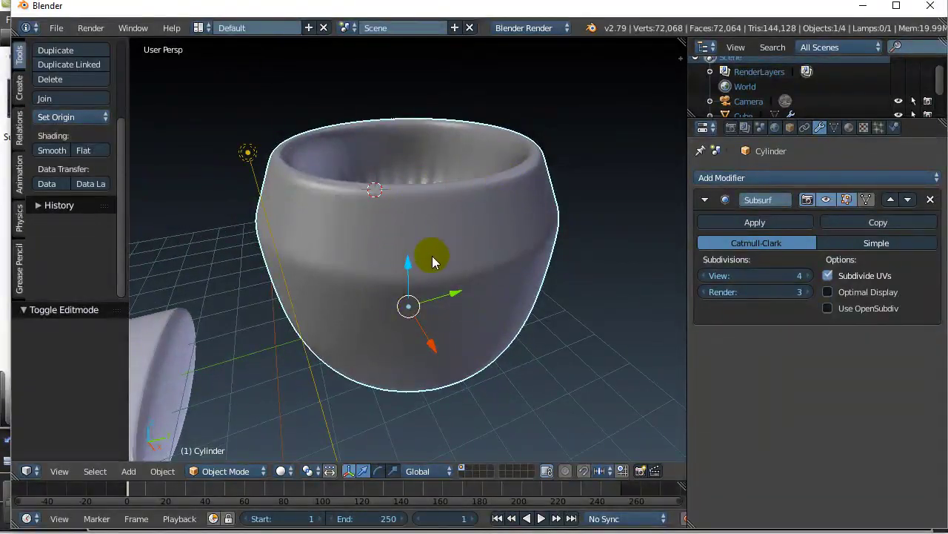
Step: Select the cup's outer rim edge loop in Edit Mode and crease it at 1.000
{"action": "key", "text": "Tab"}
{"action": "left_click", "coordinate": [551, 254]}
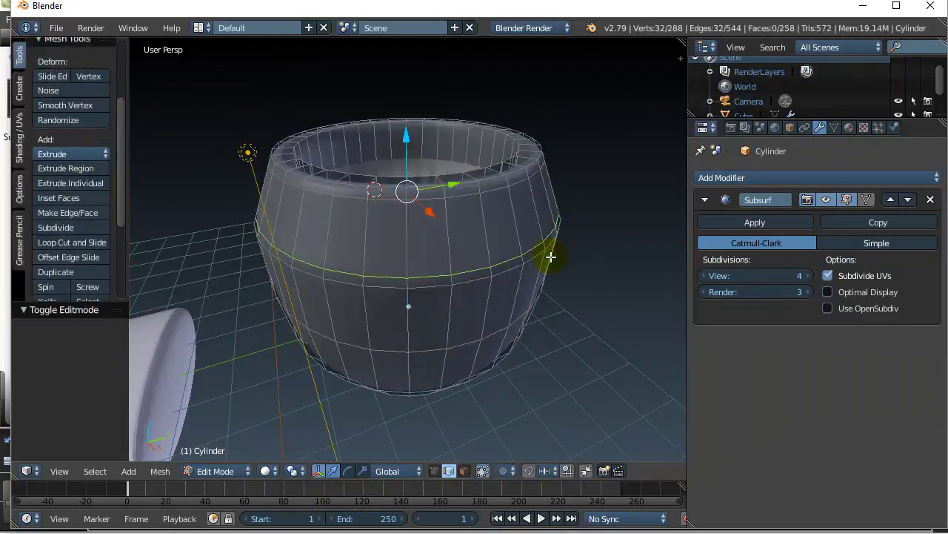
{"action": "right_click", "coordinate": [488, 181]}
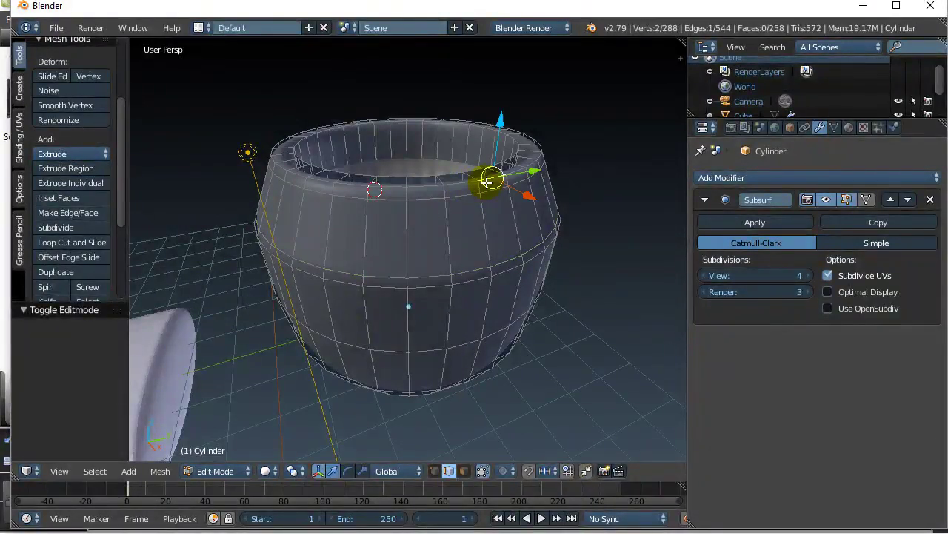
{"action": "right_click", "coordinate": [492, 178], "text": "alt"}
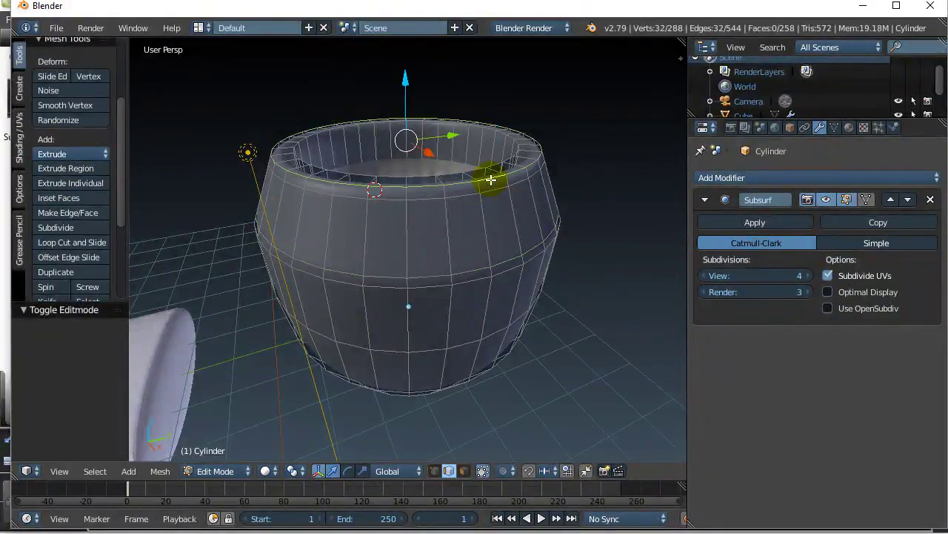
{"action": "left_click", "coordinate": [161, 471]}
{"action": "mouse_move", "coordinate": [196, 262]}
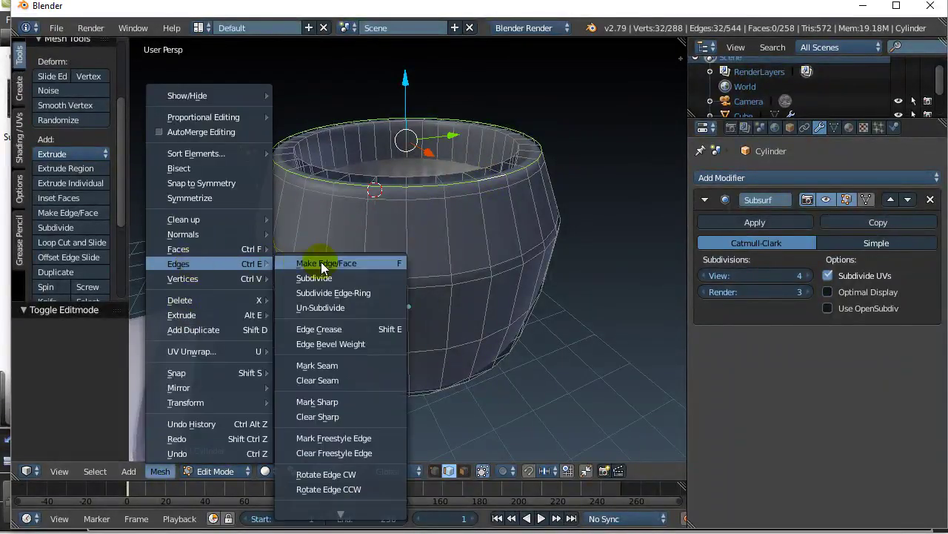
{"action": "left_click", "coordinate": [326, 333]}
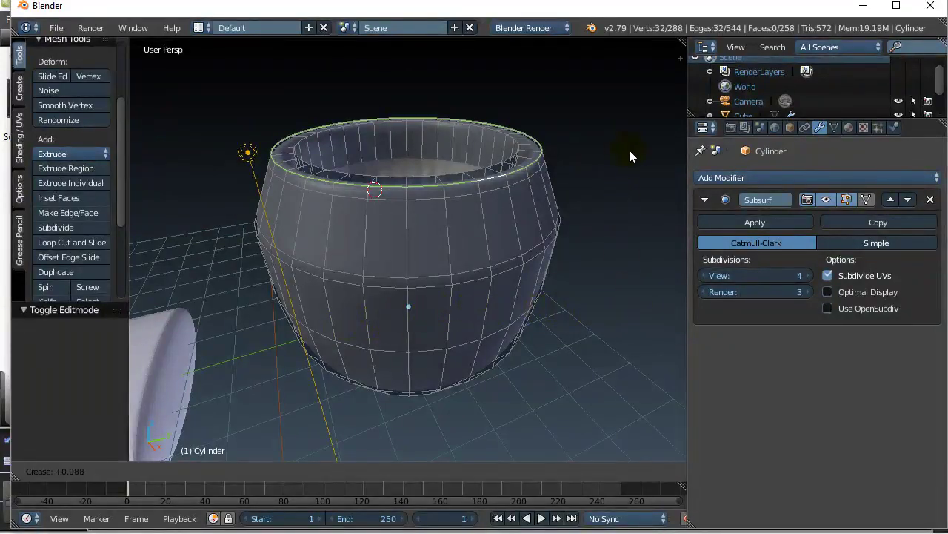
{"action": "left_click", "coordinate": [488, 330]}
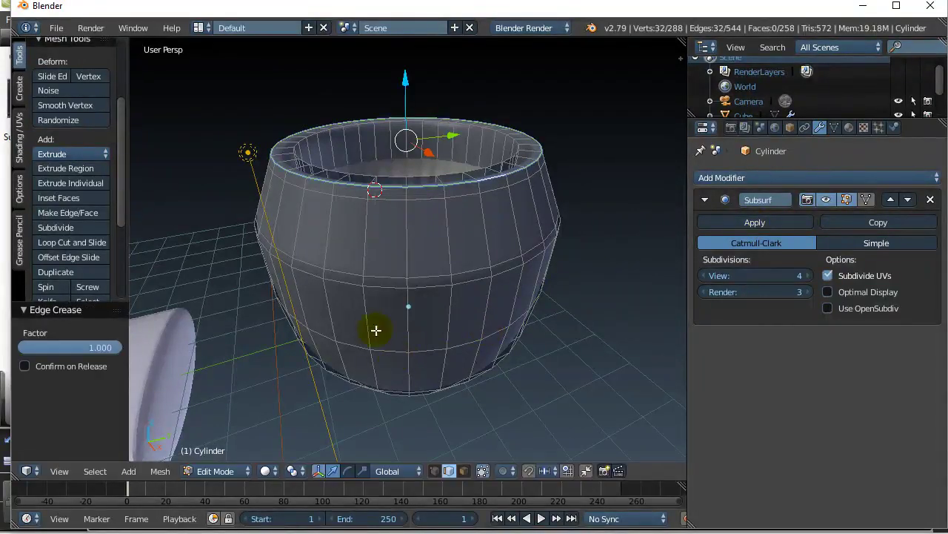
Step: Switch the cup back to Object Mode and inspect the sharpened rim from the side
{"action": "middle_click_drag", "start_coordinate": [371, 317], "coordinate": [353, 314]}
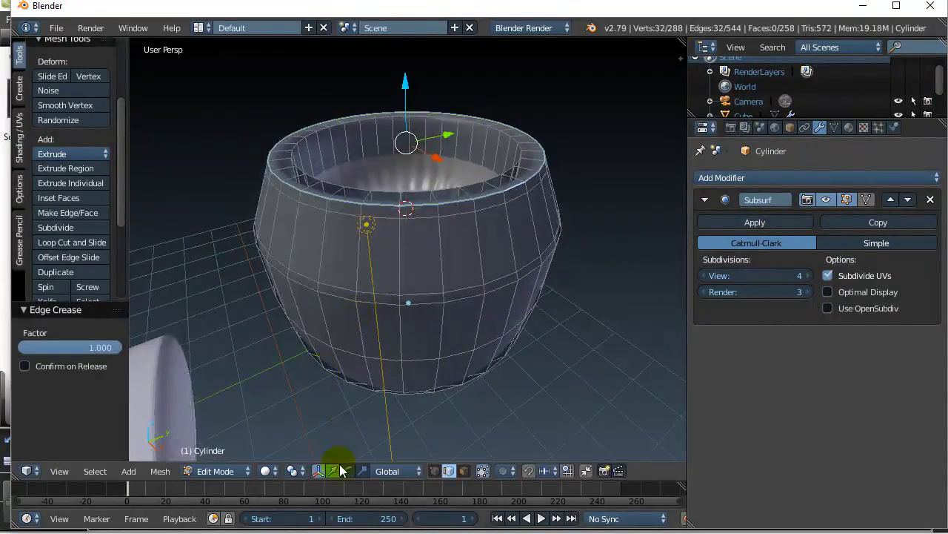
{"action": "left_click", "coordinate": [239, 473]}
{"action": "left_click", "coordinate": [227, 451]}
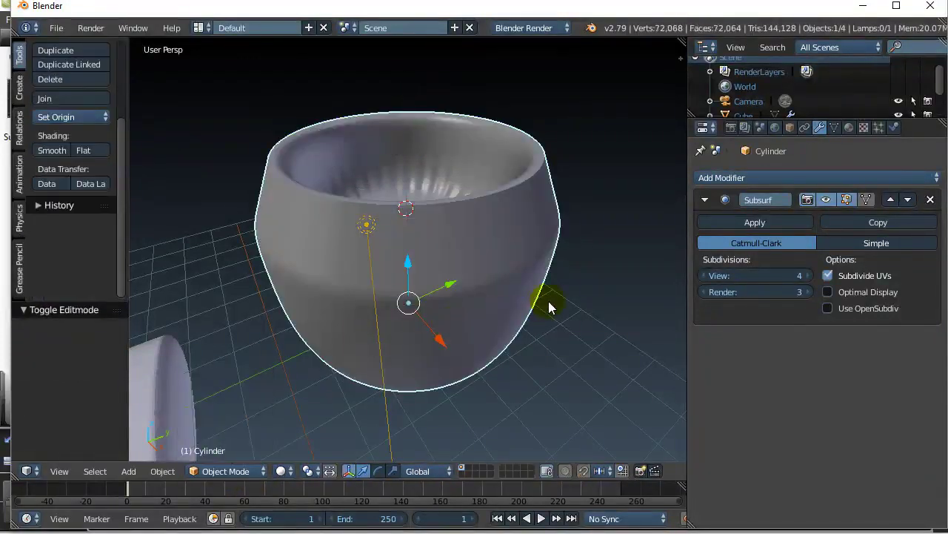
{"action": "mouse_move", "coordinate": [549, 307]}
{"action": "middle_mouse_down"}
{"action": "mouse_move", "coordinate": [559, 258]}
{"action": "mouse_move", "coordinate": [561, 299]}
{"action": "middle_mouse_up"}
{"action": "middle_click_drag", "start_coordinate": [319, 211], "coordinate": [315, 258]}
{"action": "scroll", "coordinate": [244, 174], "scroll_direction": "up", "scroll_amount": 3}
{"action": "scroll", "coordinate": [255, 157], "scroll_direction": "down", "scroll_amount": 1}
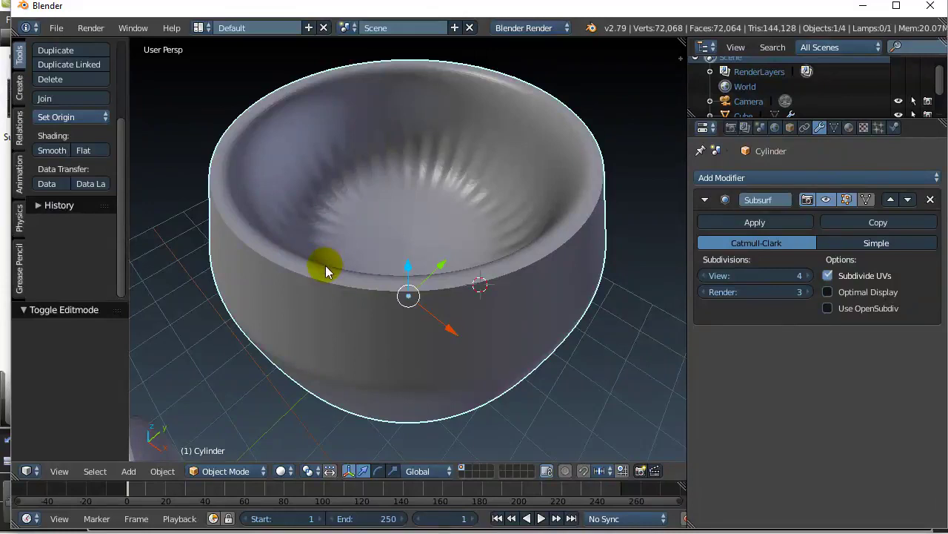
Step: Enter Edit Mode on the cup and select the whole inner rim edge loop
{"action": "key", "text": "ctrl+Tab"}
{"action": "left_click", "coordinate": [428, 267]}
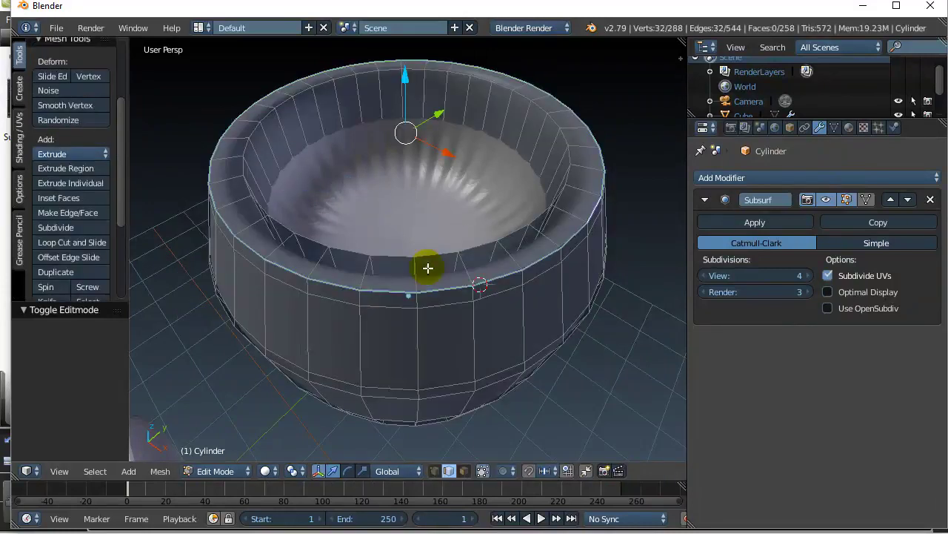
{"action": "right_click", "coordinate": [349, 250]}
{"action": "right_click", "coordinate": [349, 250], "text": "alt"}
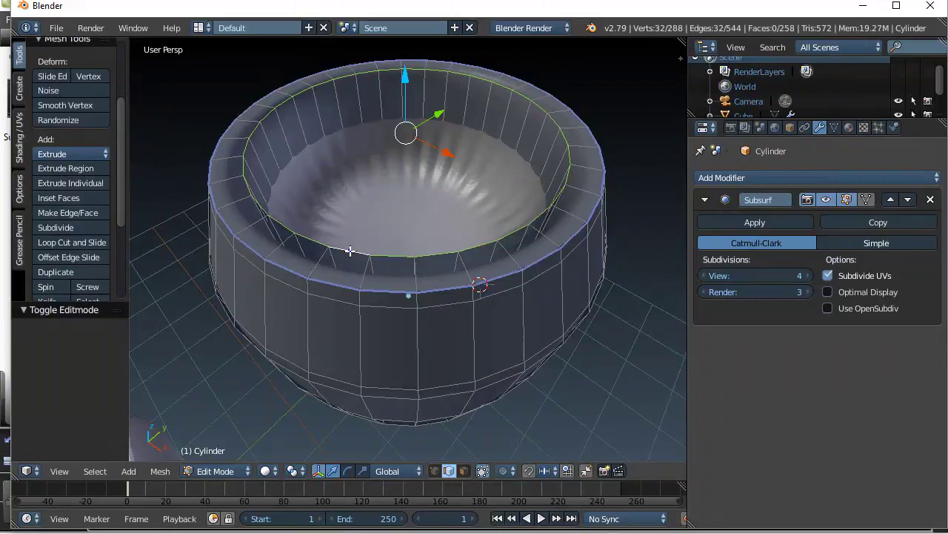
Step: Crease the inner rim loop at 1.000, then return to Object Mode and view the crisp rims from the side
{"action": "left_click", "coordinate": [160, 471]}
{"action": "mouse_move", "coordinate": [233, 265]}
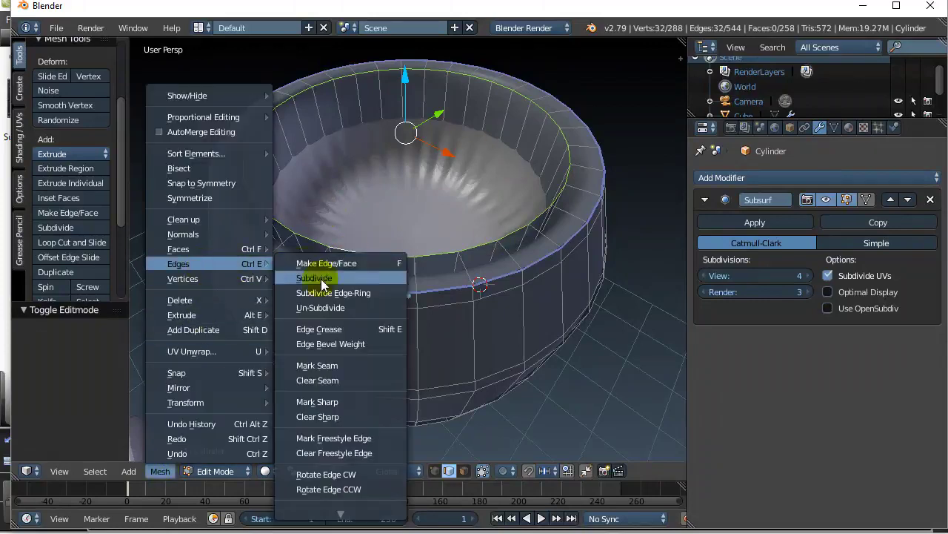
{"action": "left_click", "coordinate": [336, 328]}
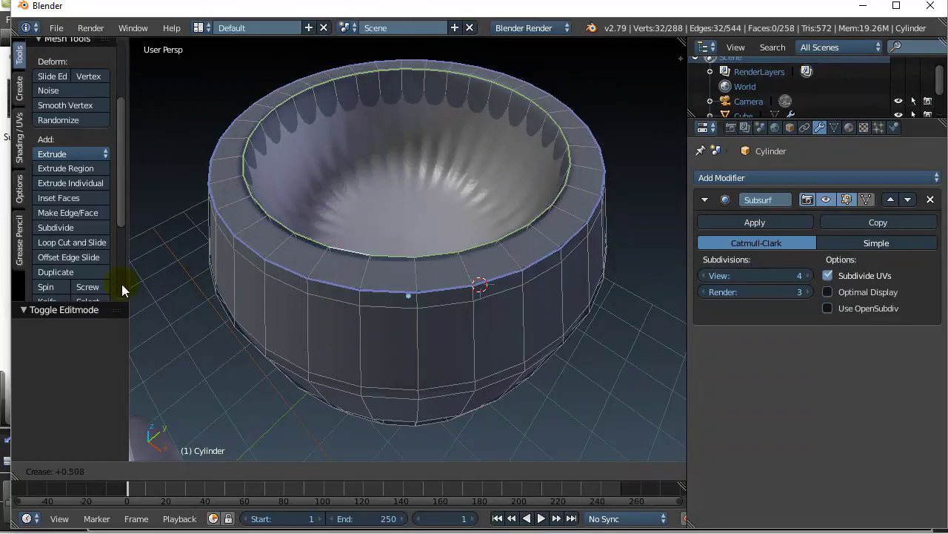
{"action": "left_click", "coordinate": [240, 292]}
{"action": "key", "text": "Tab"}
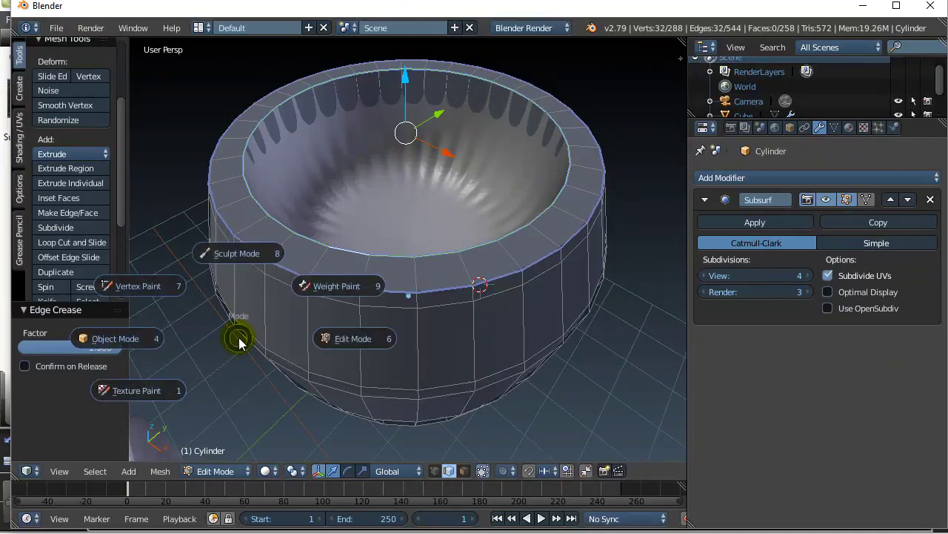
{"action": "left_click", "coordinate": [124, 337]}
{"action": "middle_click_drag", "start_coordinate": [417, 366], "coordinate": [381, 335]}
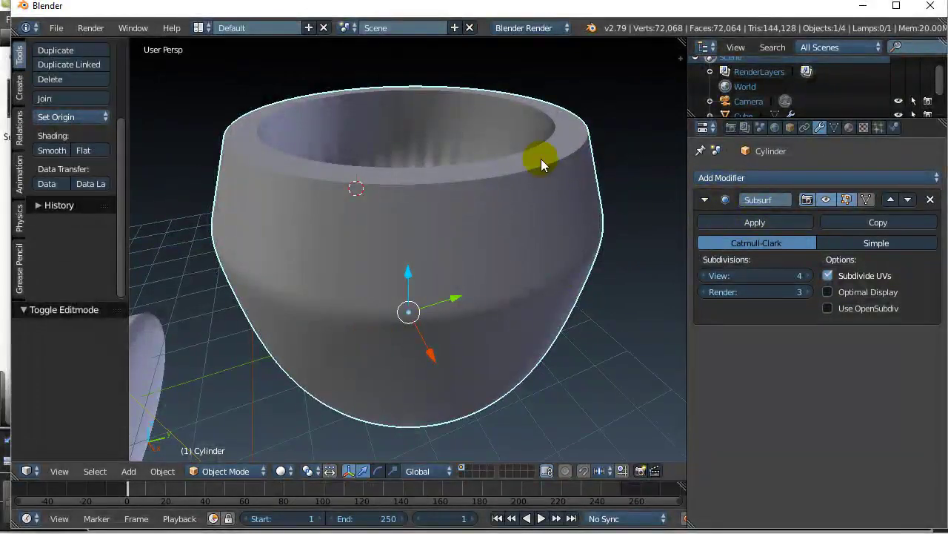